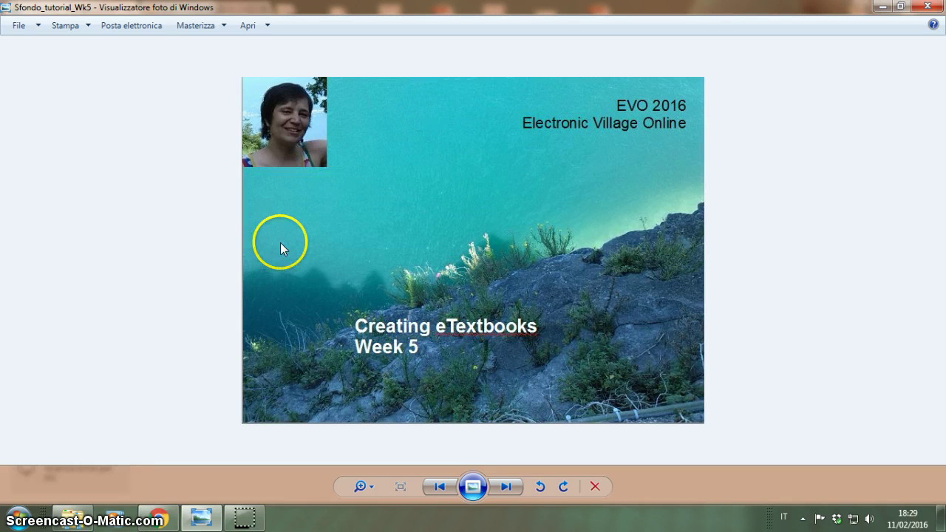
- Switch from Windows Photo Viewer to the Google Drive file list in Chrome
{"action": "left_click", "coordinate": [159, 517]}
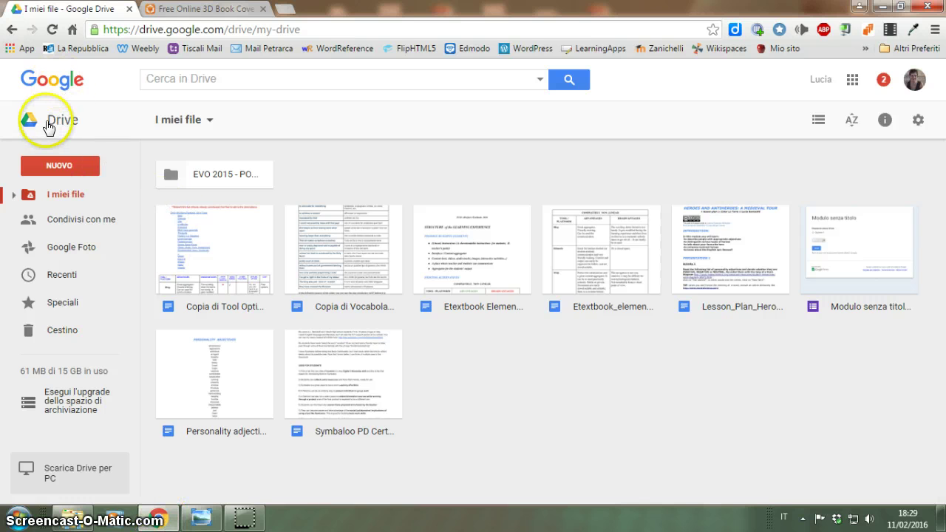
- Create a new blank Google drawing from Drive's Nuovo > Altro > Disegni Google menu
{"action": "left_click", "coordinate": [48, 164]}
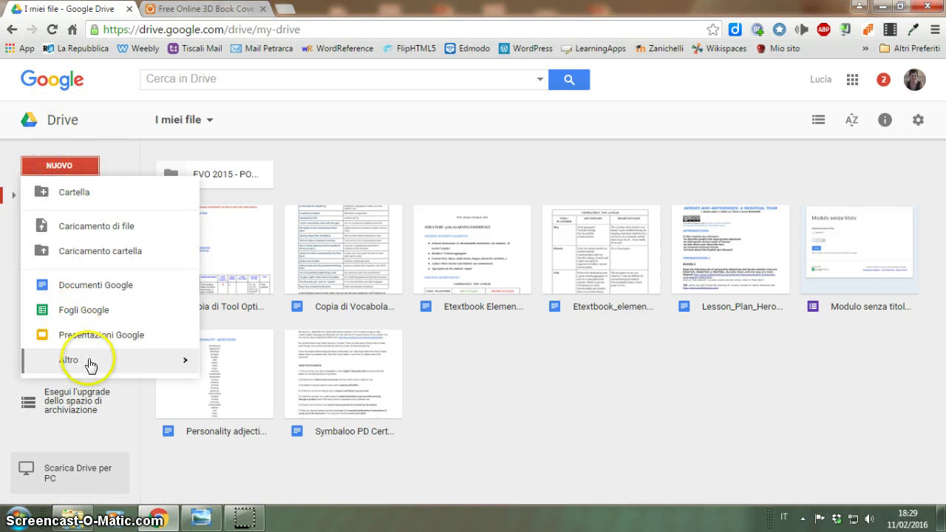
{"action": "mouse_move", "coordinate": [89, 362]}
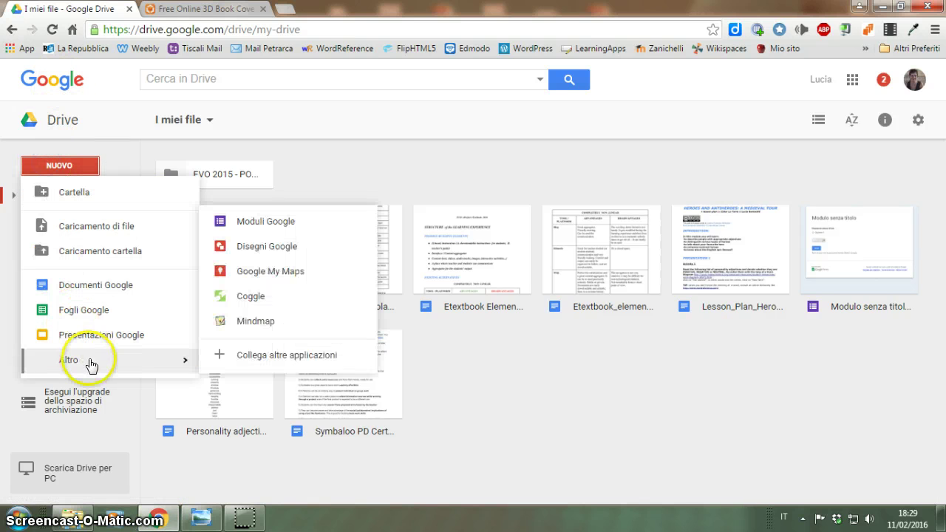
{"action": "left_click", "coordinate": [310, 247]}
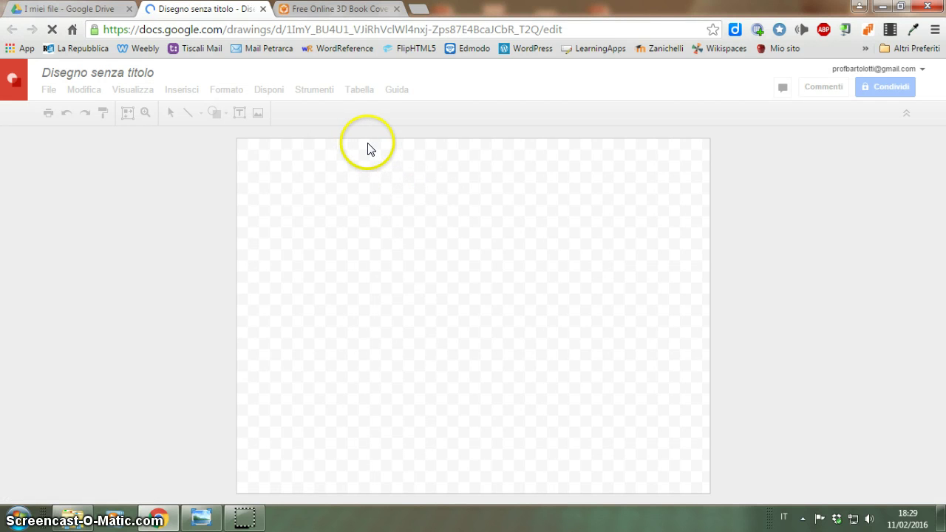
- Rename the drawing from 'Disegno senza titolo' to 'Cover'
{"action": "left_click", "coordinate": [112, 74]}
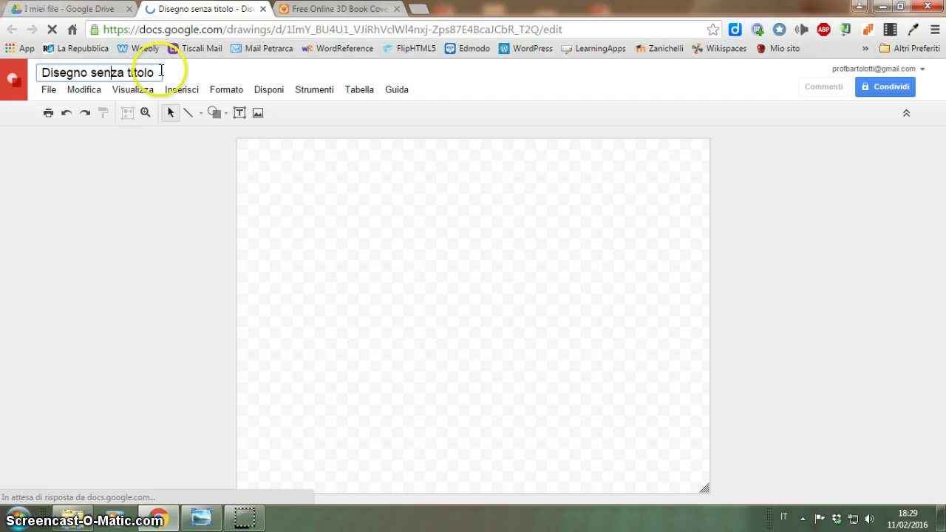
{"action": "triple_click", "coordinate": [142, 72]}
{"action": "left_click", "coordinate": [150, 67]}
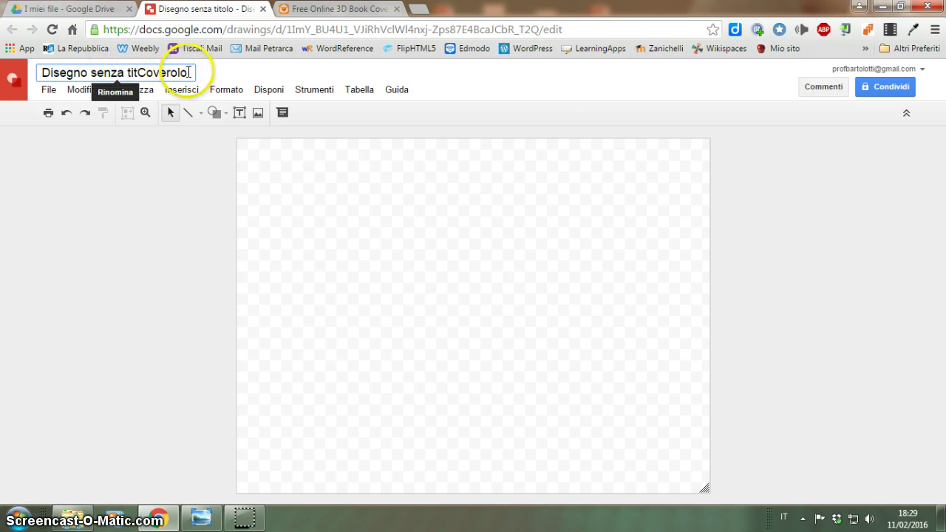
{"action": "left_click_drag", "start_coordinate": [189, 72], "coordinate": [33, 61]}
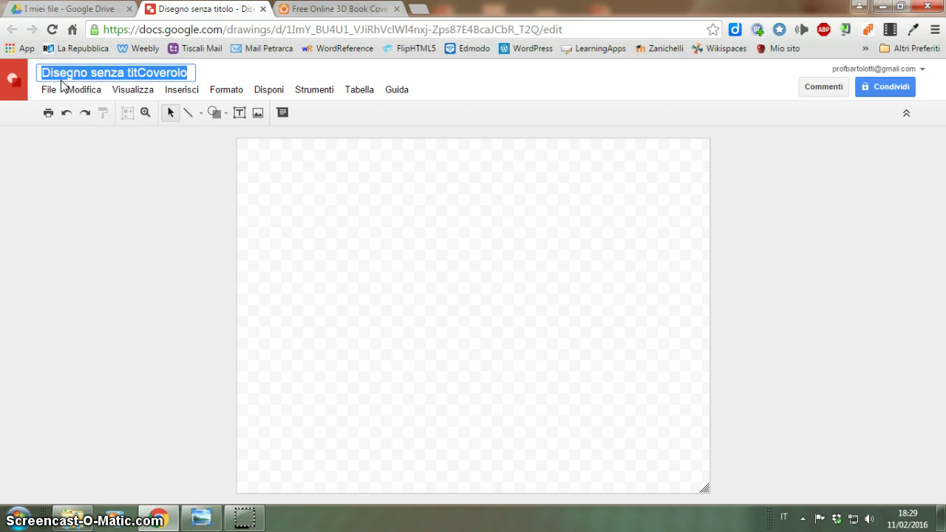
{"action": "type", "text": "Cover"}
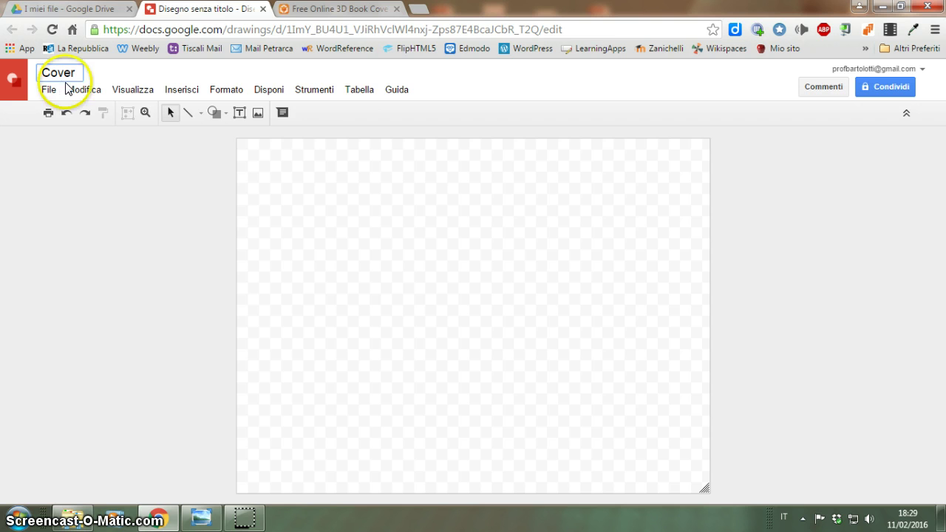
{"action": "left_click", "coordinate": [376, 181]}
{"action": "left_click", "coordinate": [177, 90]}
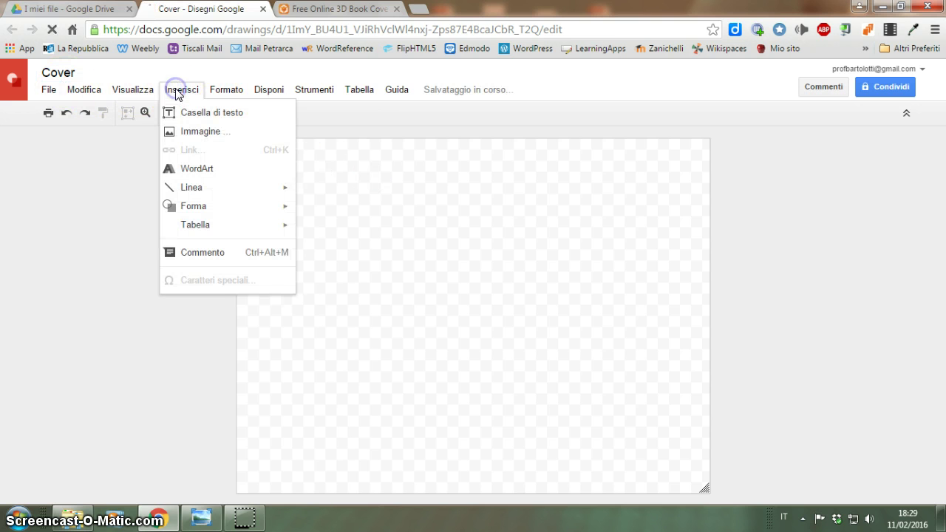
- Upload the blue-man image from the computer, then narrow it and lower its top edge
{"action": "left_click", "coordinate": [198, 132]}
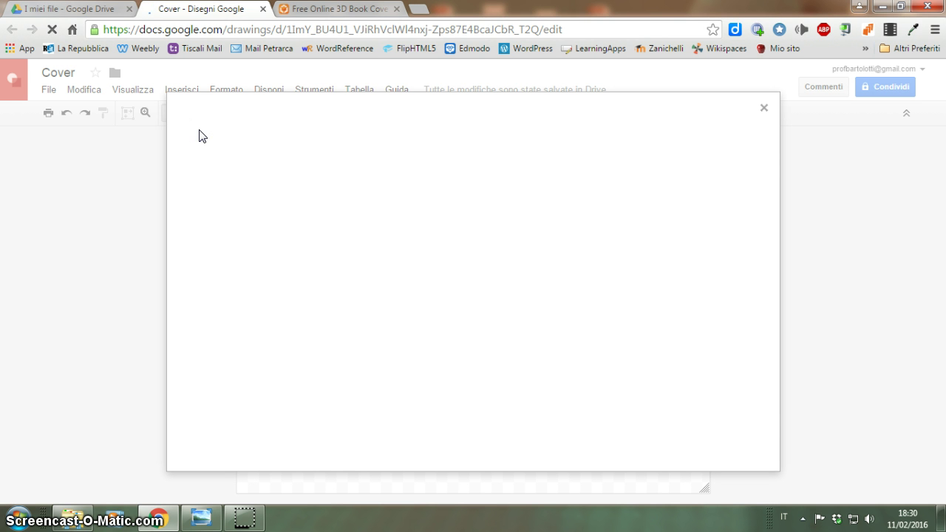
{"action": "left_click", "coordinate": [510, 318]}
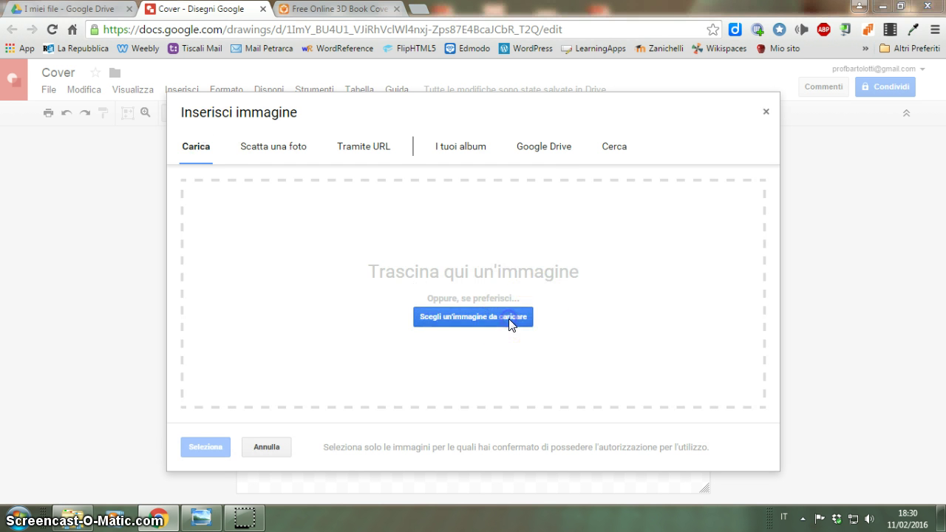
{"action": "left_click", "coordinate": [556, 218]}
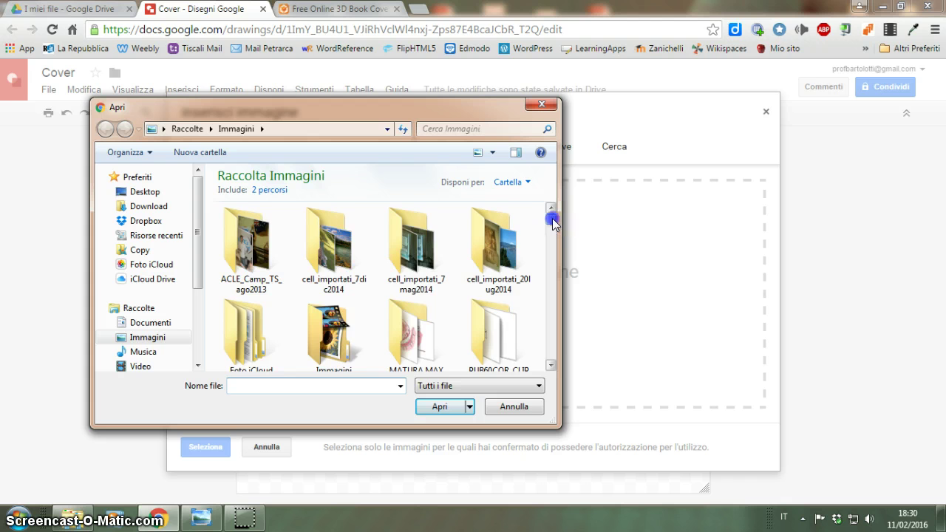
{"action": "left_click_drag", "start_coordinate": [553, 222], "coordinate": [551, 249]}
{"action": "left_click", "coordinate": [416, 292]}
{"action": "left_click", "coordinate": [441, 409]}
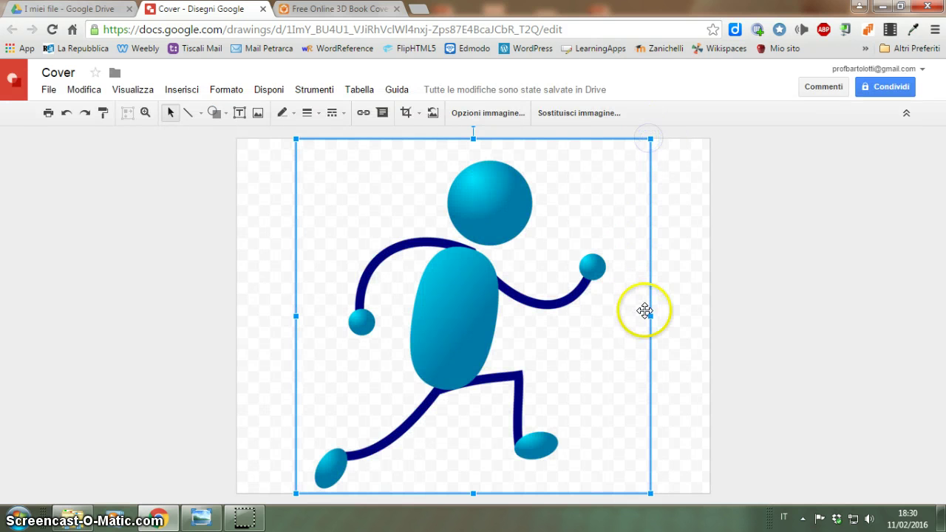
{"action": "left_click_drag", "start_coordinate": [649, 316], "coordinate": [555, 320]}
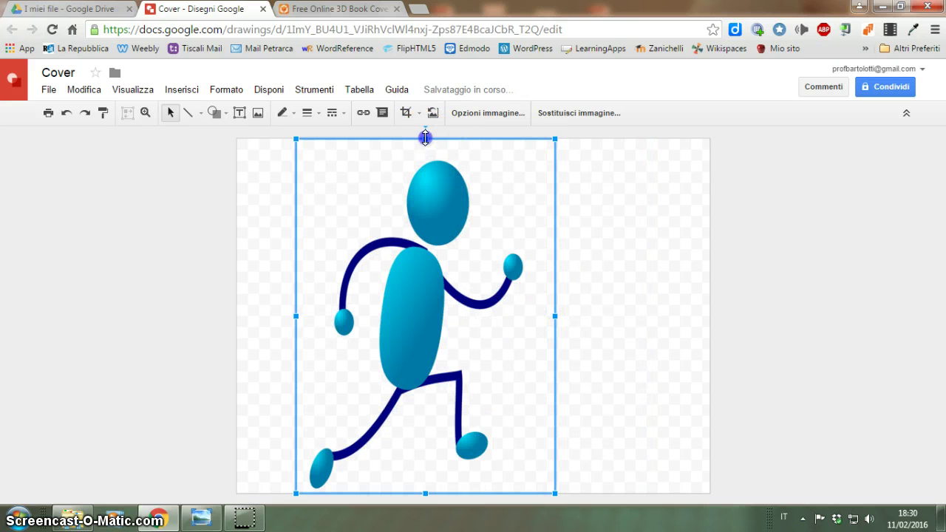
{"action": "left_click_drag", "start_coordinate": [423, 139], "coordinate": [423, 175]}
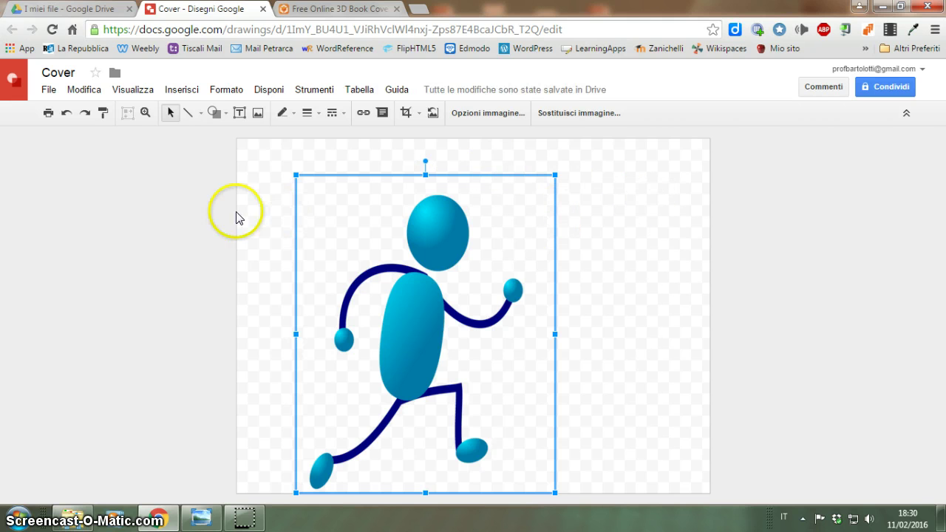
- Draw a text box over the runner's head reading 'Towards EVO 2017' and select it
{"action": "left_click", "coordinate": [239, 114]}
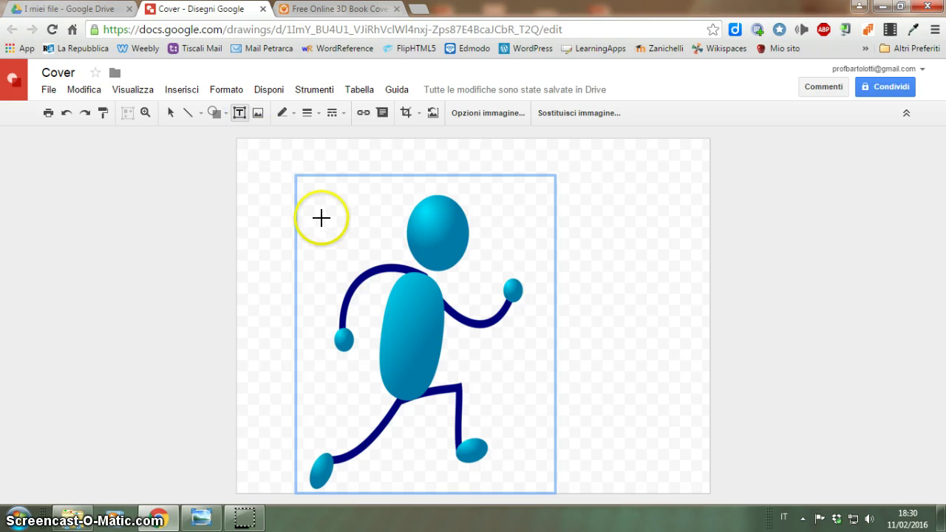
{"action": "left_click_drag", "start_coordinate": [318, 218], "coordinate": [318, 218]}
{"action": "left_click_drag", "start_coordinate": [522, 228], "coordinate": [537, 292]}
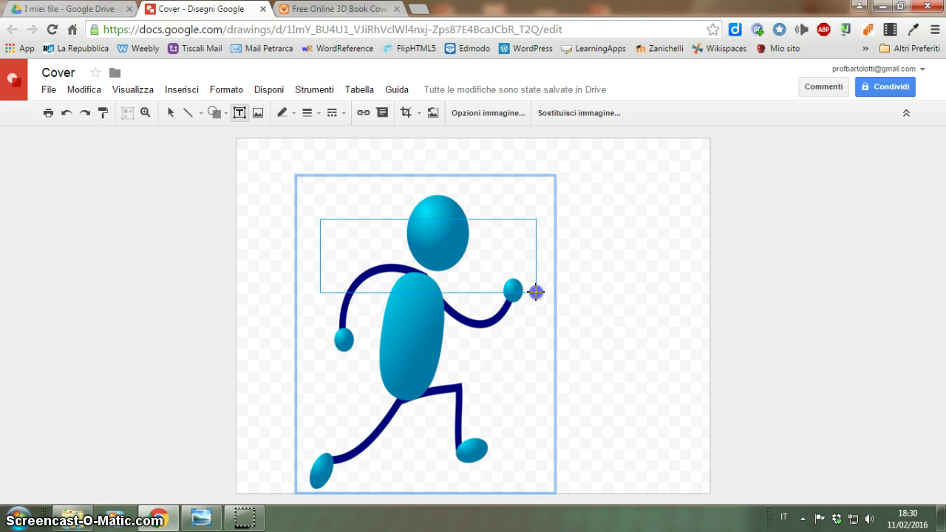
{"action": "left_click", "coordinate": [432, 240]}
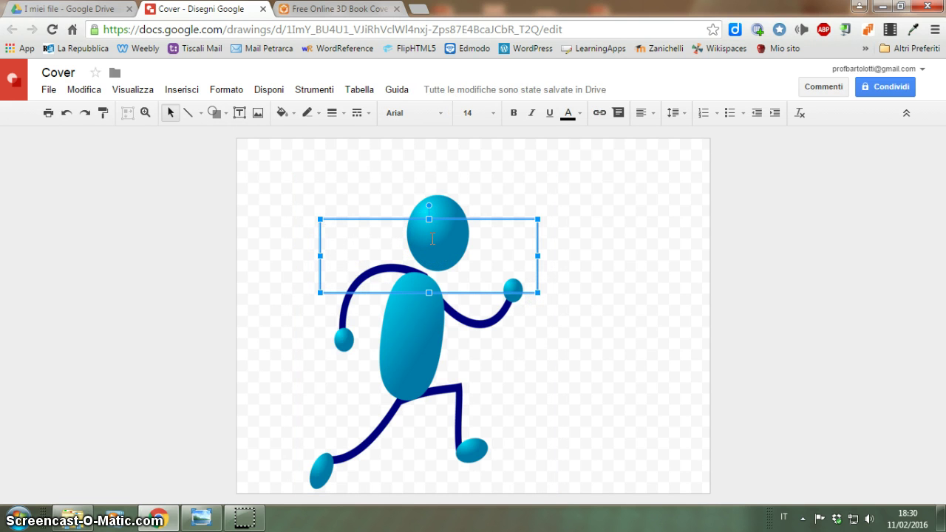
{"action": "type", "text": "Towards"}
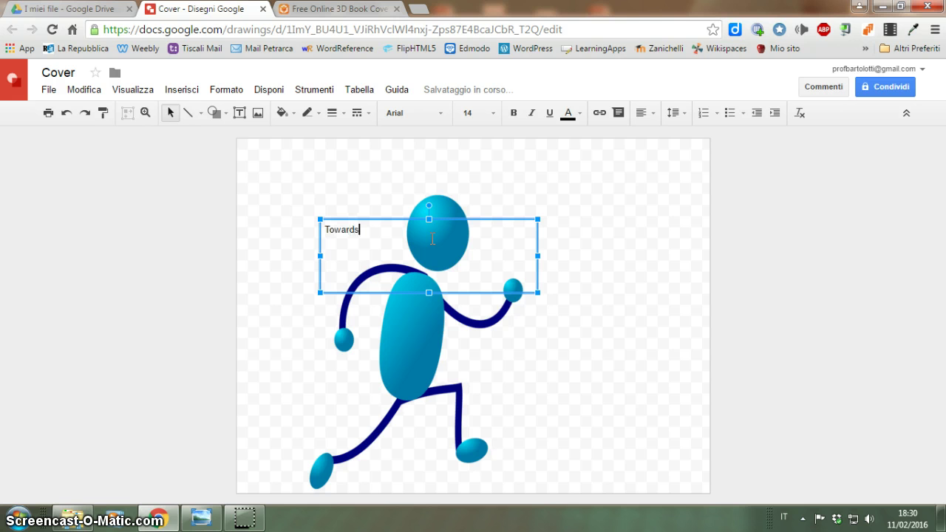
{"action": "type", "text": " EVO 2017"}
{"action": "left_click", "coordinate": [325, 230]}
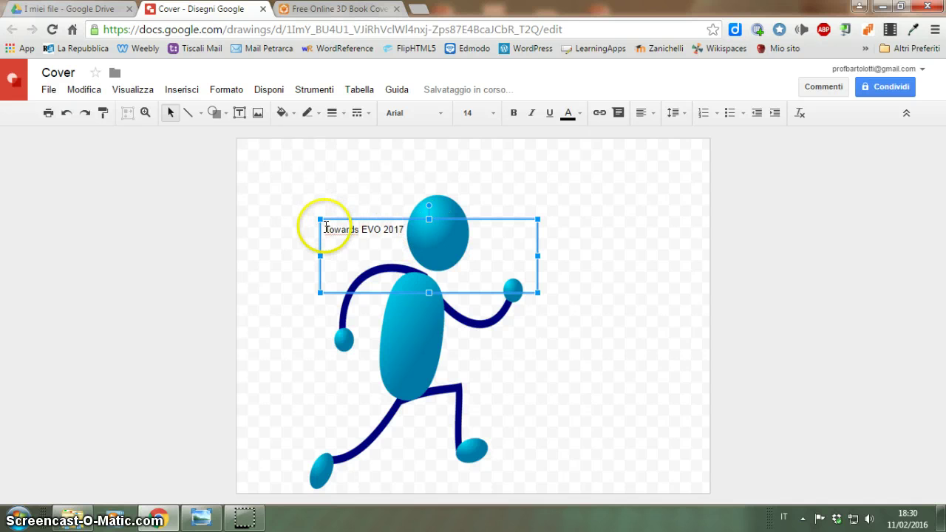
{"action": "left_click_drag", "start_coordinate": [325, 230], "coordinate": [457, 238]}
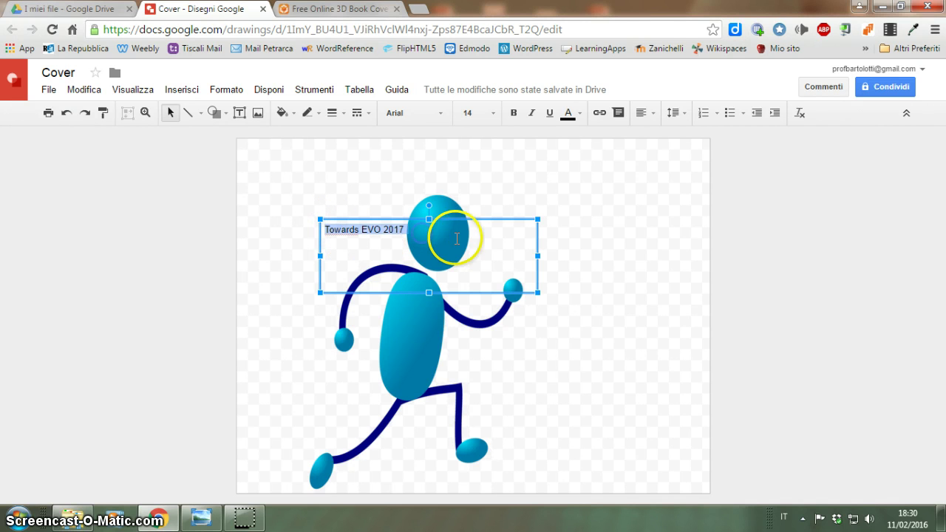
- Enlarge the 'Towards EVO 2017' text to size 30 and make it bold
{"action": "left_click", "coordinate": [493, 111]}
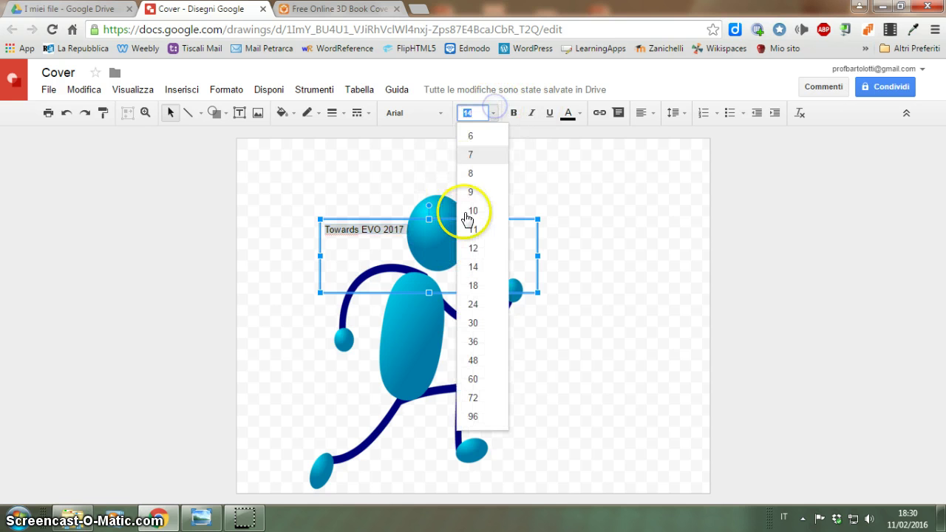
{"action": "left_click", "coordinate": [477, 304]}
{"action": "left_click", "coordinate": [494, 113]}
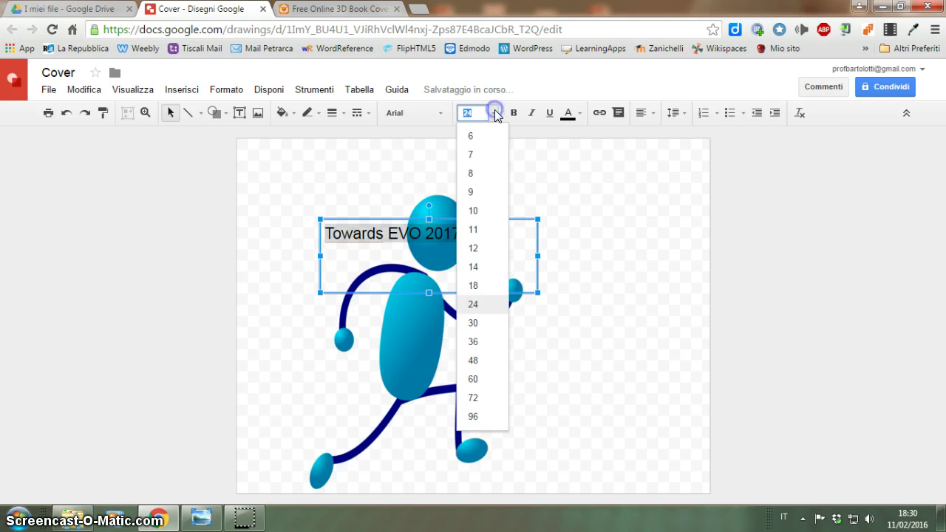
{"action": "left_click", "coordinate": [480, 323]}
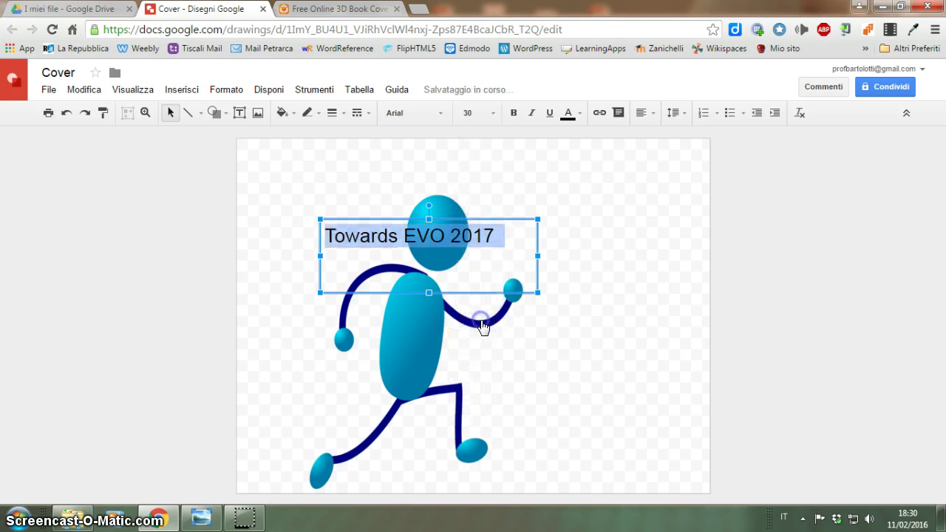
{"action": "left_click", "coordinate": [492, 114]}
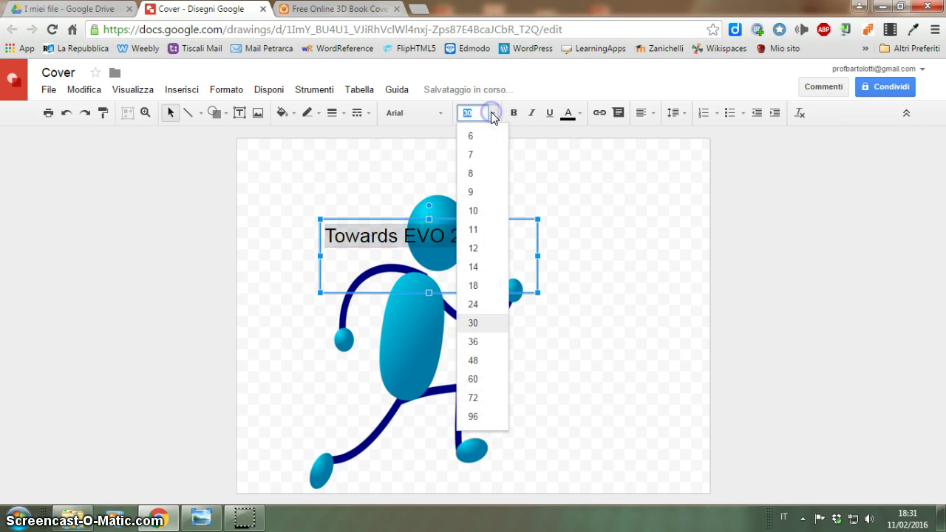
{"action": "left_click", "coordinate": [476, 326]}
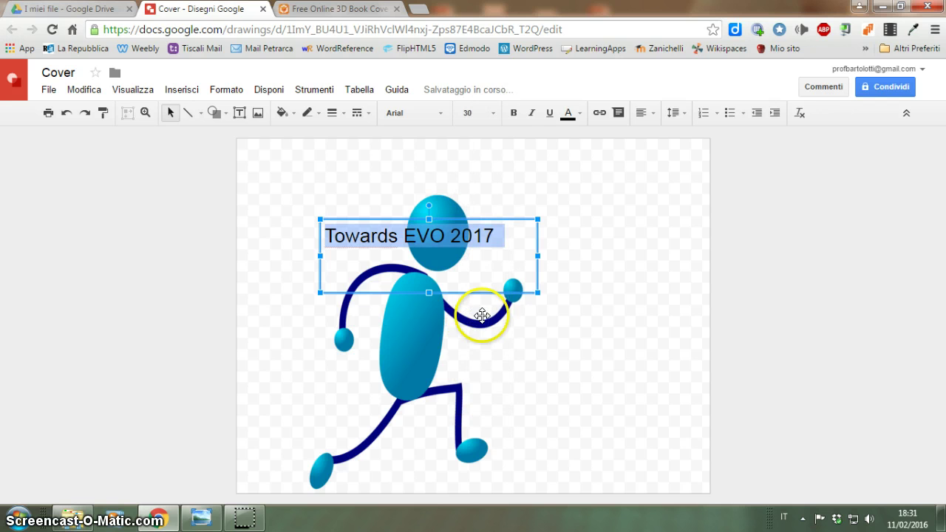
{"action": "left_click", "coordinate": [514, 113]}
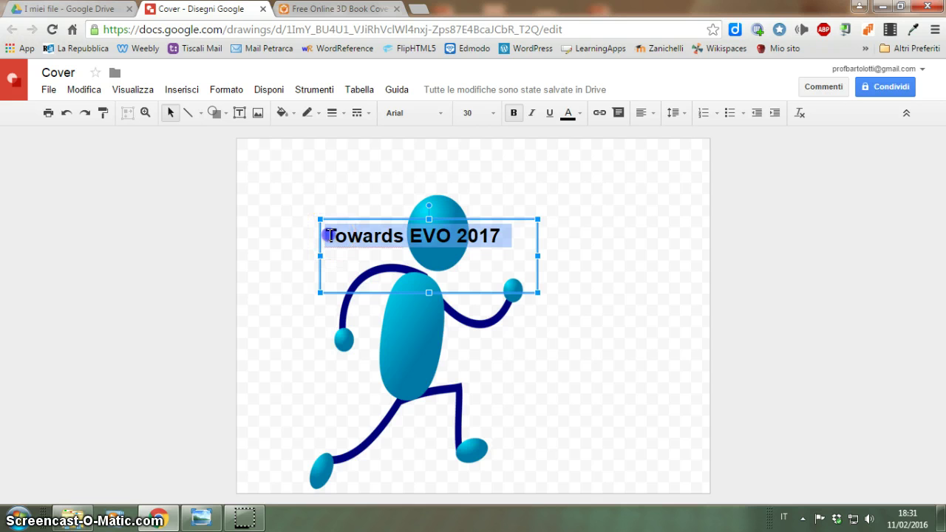
- Raise the title to size 36 and widen its box to keep it on one line
{"action": "left_click", "coordinate": [527, 231]}
{"action": "left_click_drag", "start_coordinate": [513, 234], "coordinate": [307, 218]}
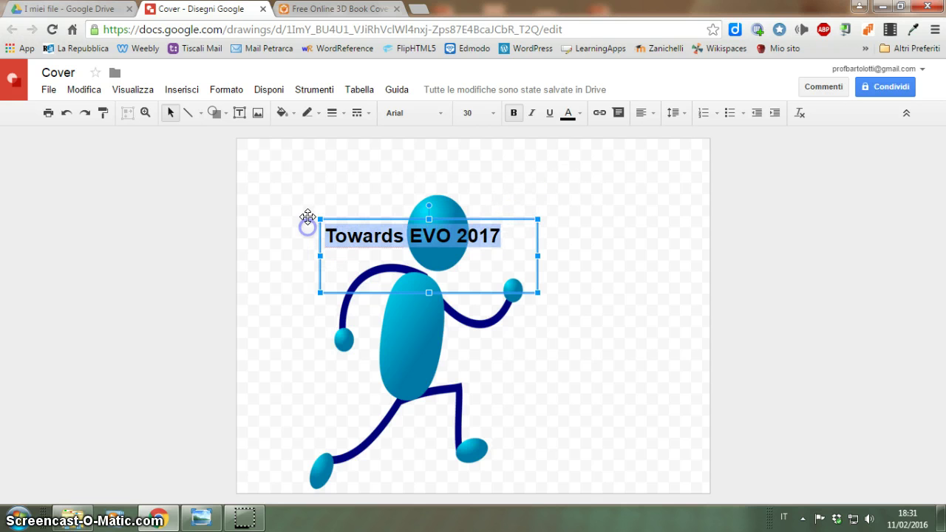
{"action": "left_click", "coordinate": [492, 113]}
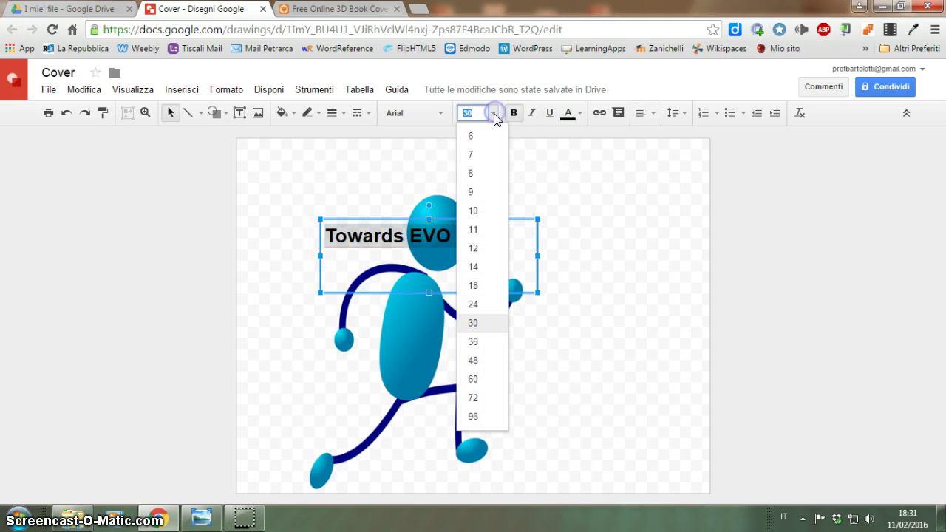
{"action": "left_click", "coordinate": [480, 342]}
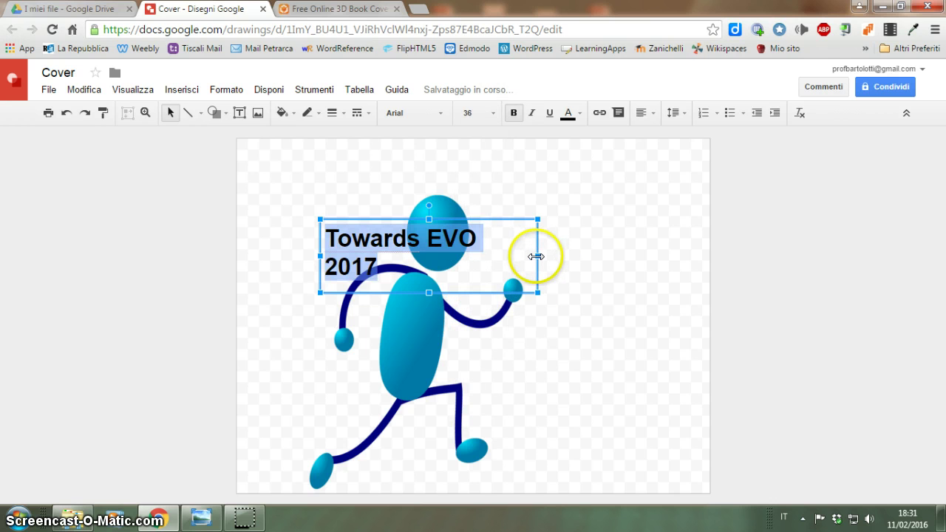
{"action": "left_click_drag", "start_coordinate": [539, 256], "coordinate": [556, 256]}
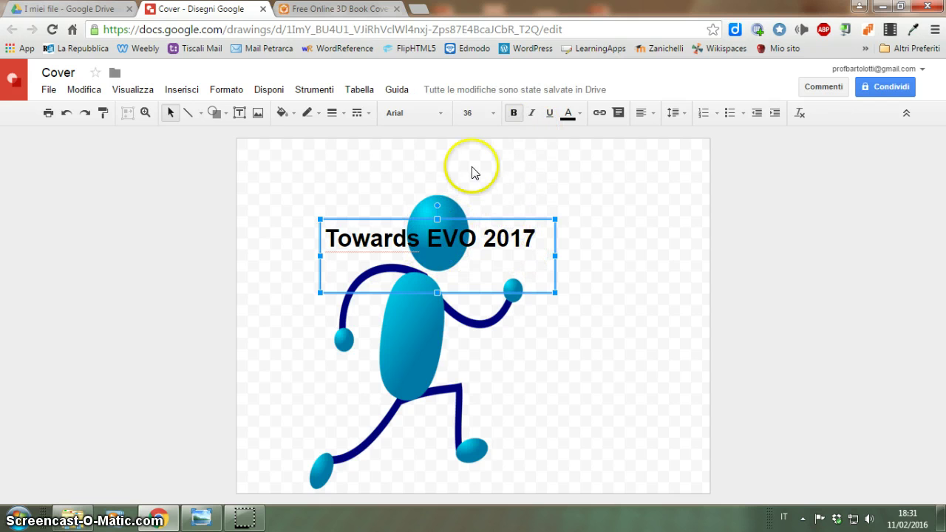
{"action": "left_click", "coordinate": [329, 241]}
{"action": "left_click_drag", "start_coordinate": [328, 241], "coordinate": [556, 241]}
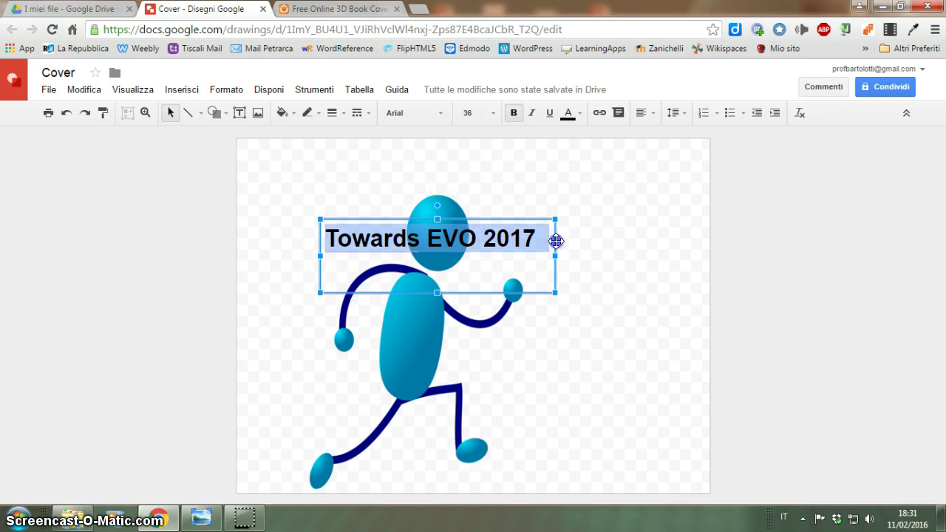
- Color the title blue, trim its box to one line, and move it above the runner
{"action": "left_click", "coordinate": [579, 113]}
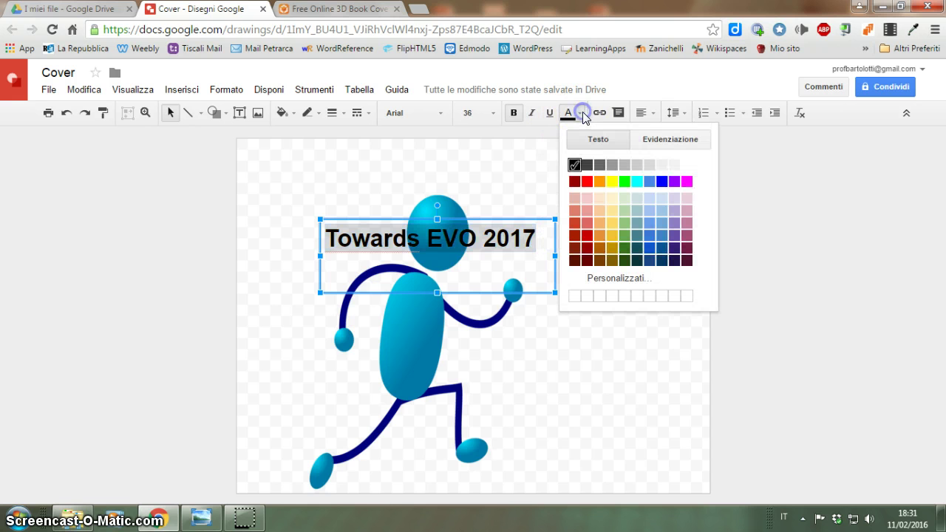
{"action": "left_click", "coordinate": [663, 182]}
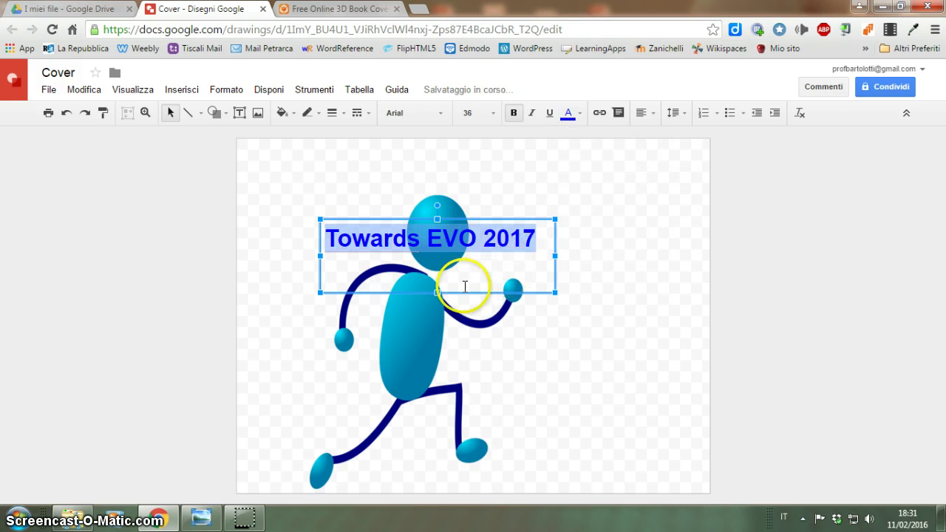
{"action": "left_click_drag", "start_coordinate": [438, 294], "coordinate": [439, 257]}
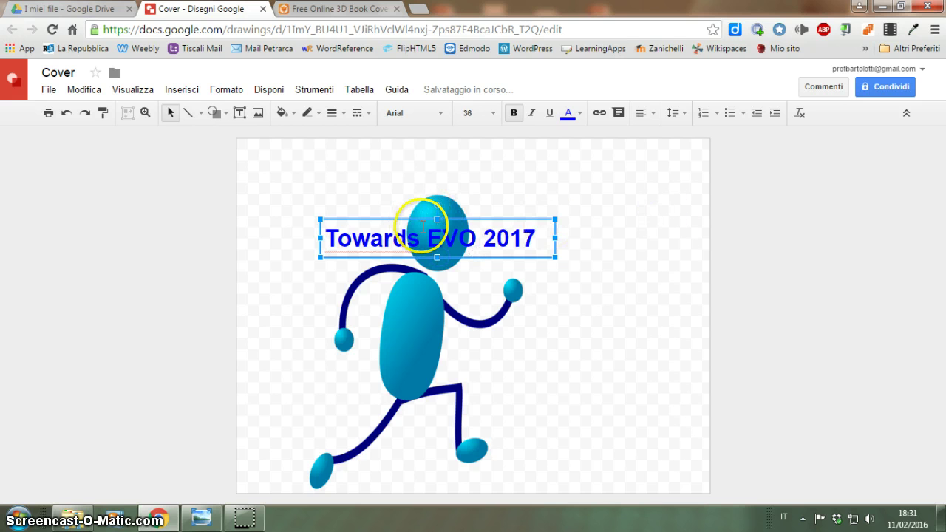
{"action": "left_click_drag", "start_coordinate": [490, 224], "coordinate": [475, 150]}
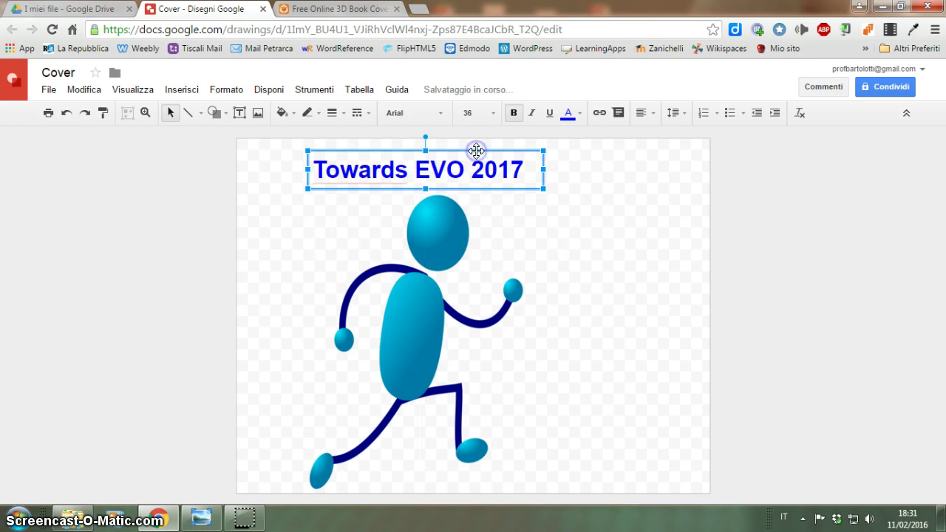
{"action": "left_click", "coordinate": [646, 240]}
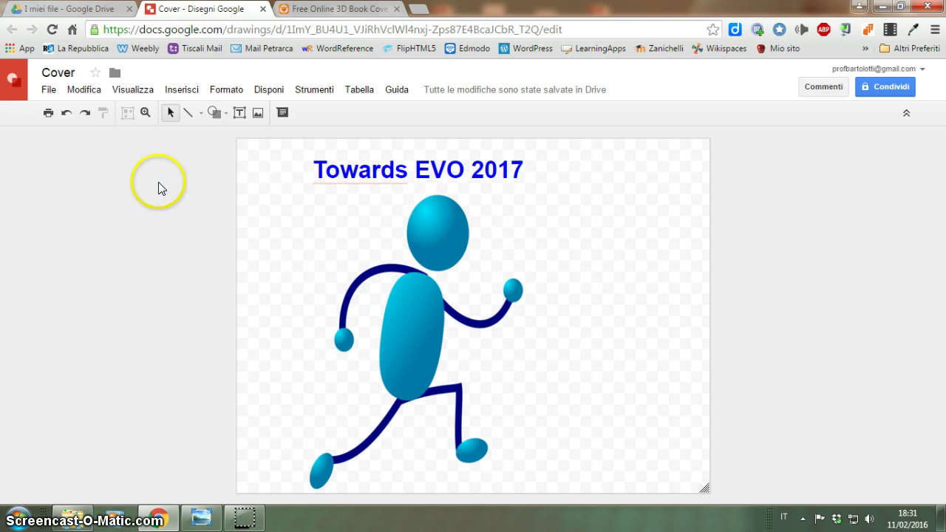
- Draw a light-blue rectangle from the top-left of the cover down to the page bottom
{"action": "left_click", "coordinate": [213, 112]}
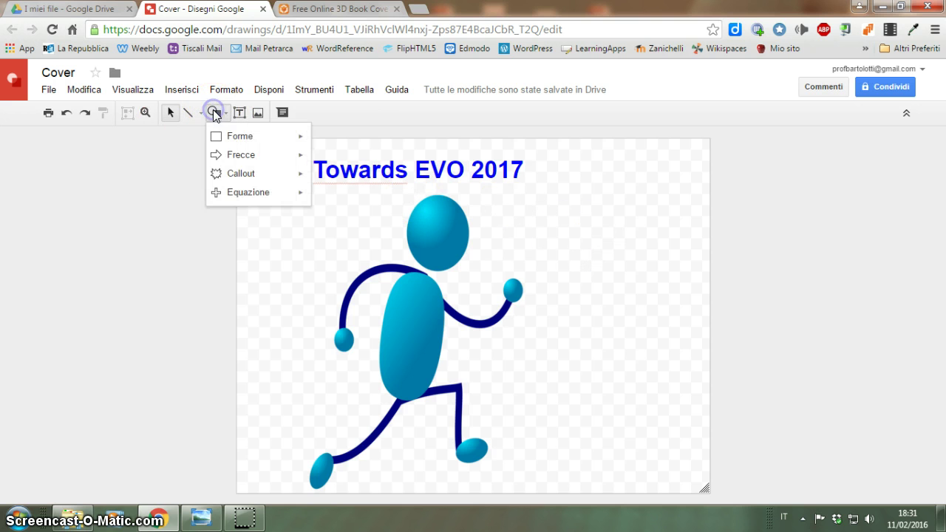
{"action": "mouse_move", "coordinate": [253, 144]}
{"action": "left_click", "coordinate": [323, 142]}
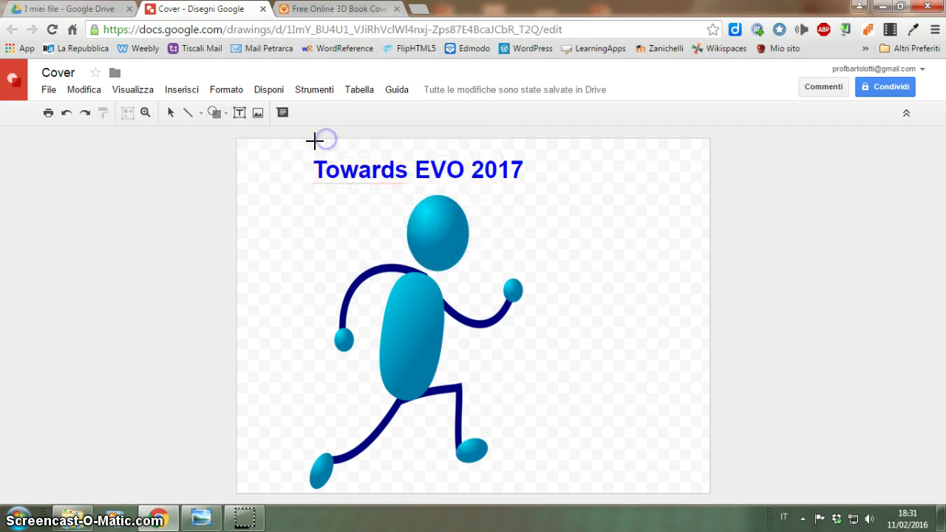
{"action": "left_click", "coordinate": [283, 143]}
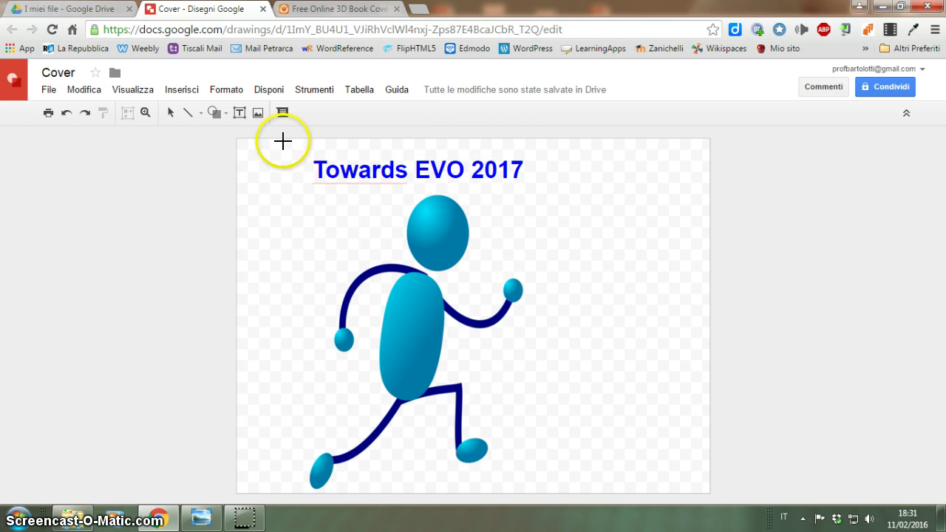
{"action": "left_click_drag", "start_coordinate": [287, 140], "coordinate": [541, 489]}
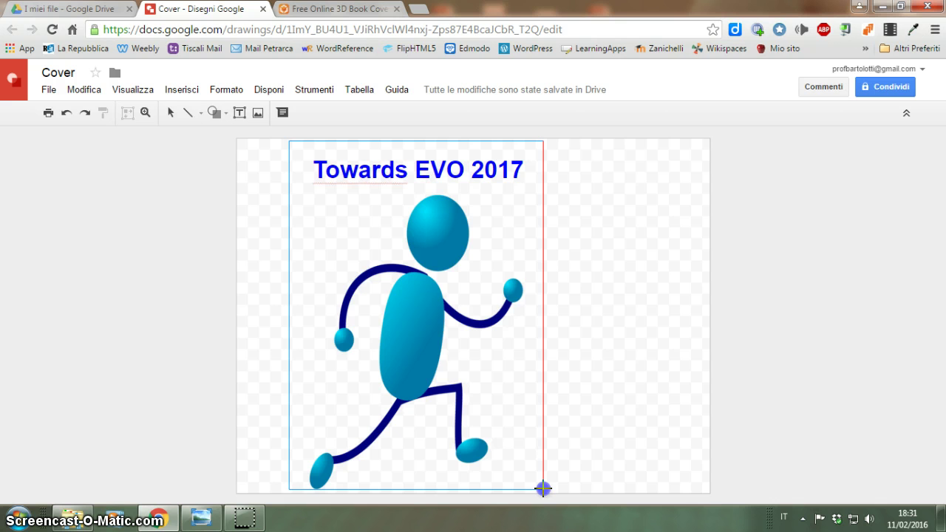
{"action": "left_click_drag", "start_coordinate": [543, 488], "coordinate": [543, 490]}
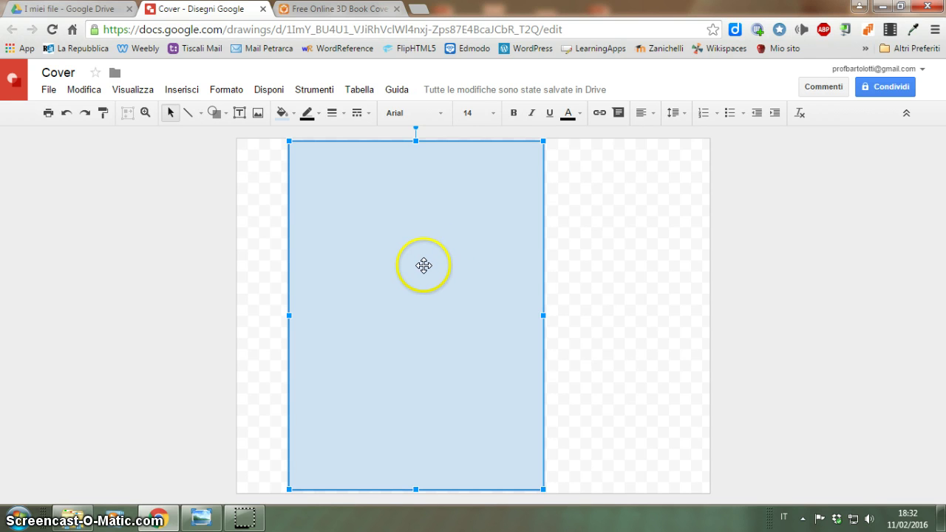
- Send the rectangle to the back with Disponi > Ordina > Sposta in secondo piano
{"action": "left_click", "coordinate": [318, 91]}
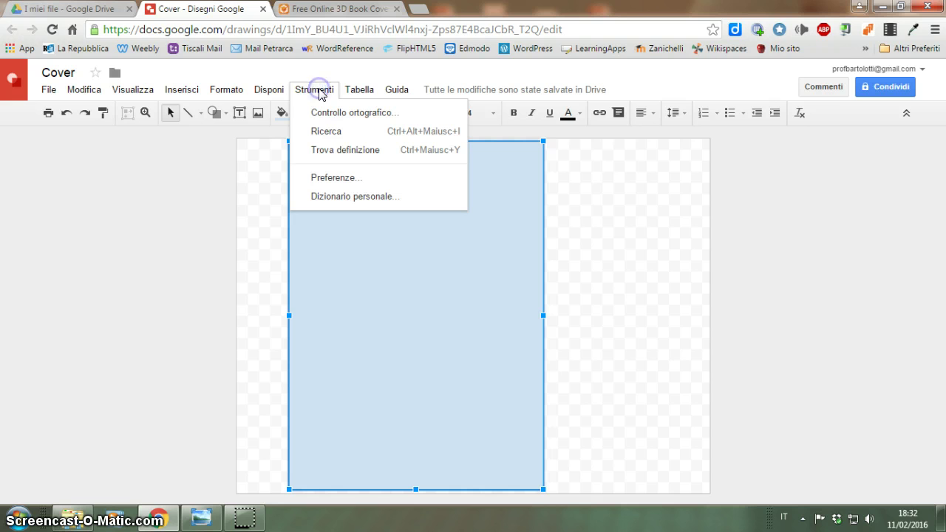
{"action": "mouse_move", "coordinate": [270, 93]}
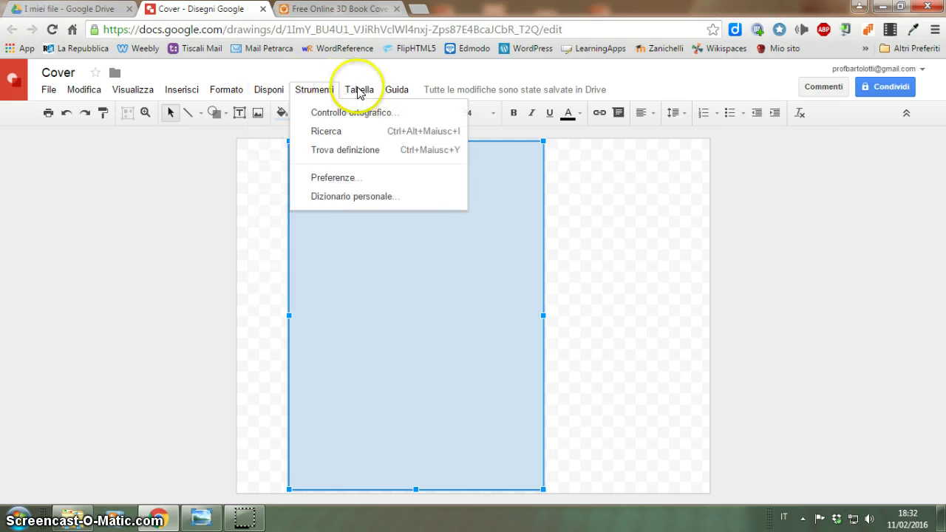
{"action": "mouse_move", "coordinate": [241, 93]}
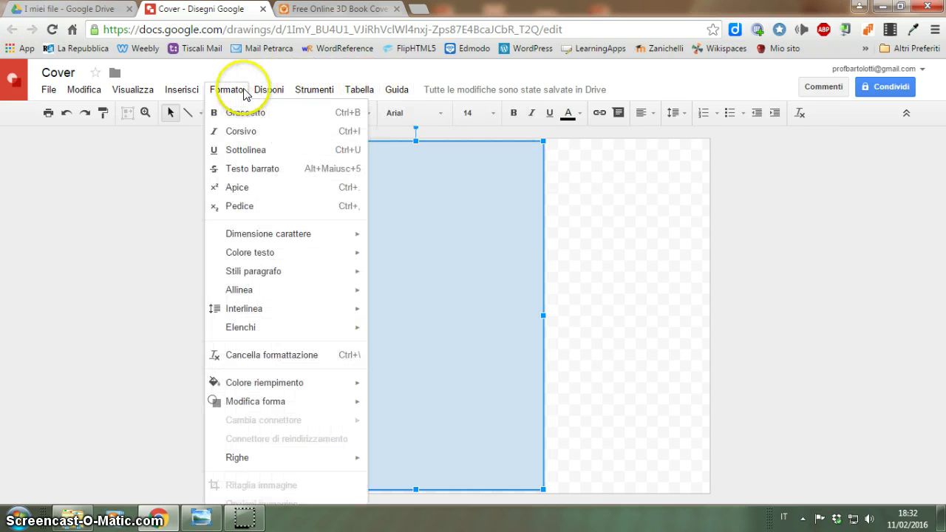
{"action": "left_click", "coordinate": [268, 92]}
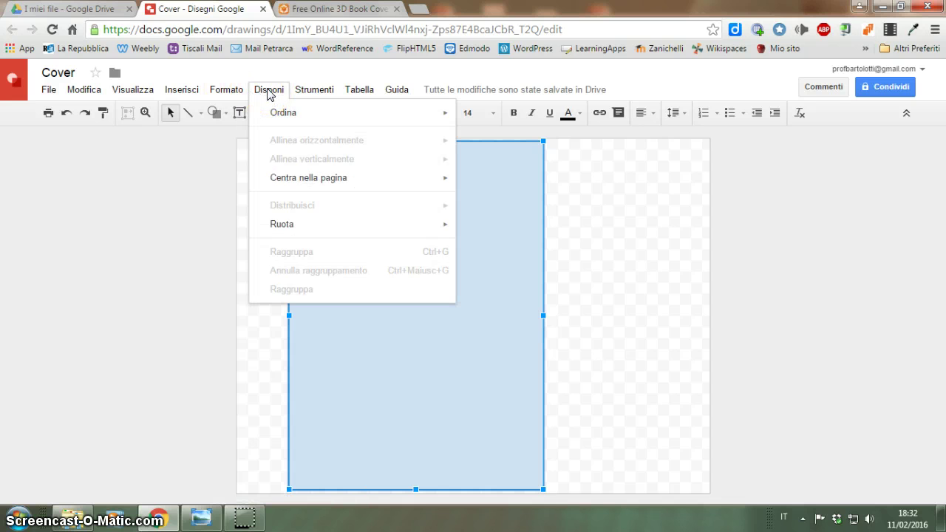
{"action": "left_click", "coordinate": [275, 111]}
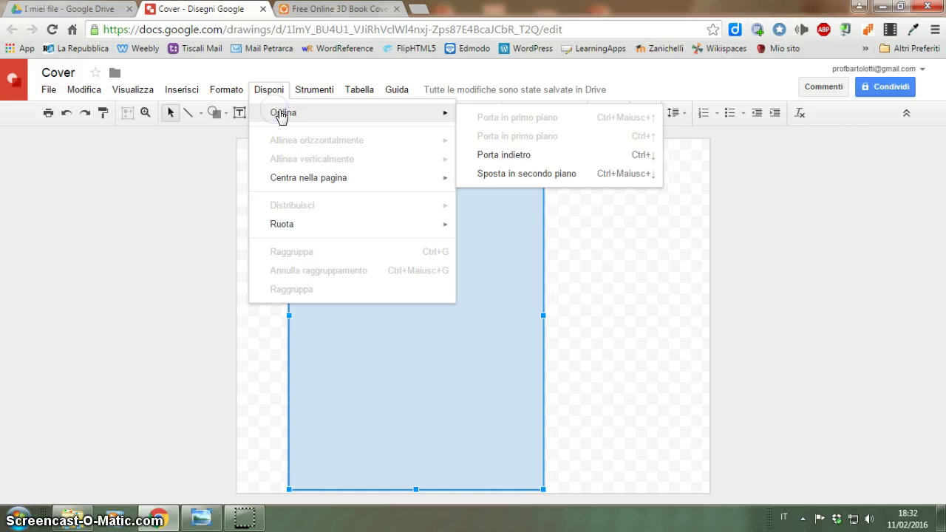
{"action": "left_click", "coordinate": [543, 175]}
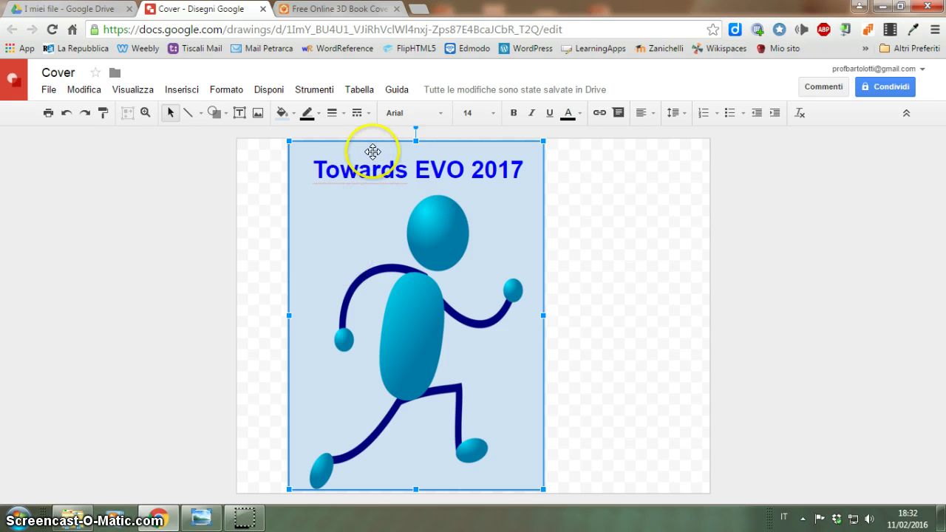
{"action": "left_click", "coordinate": [240, 113]}
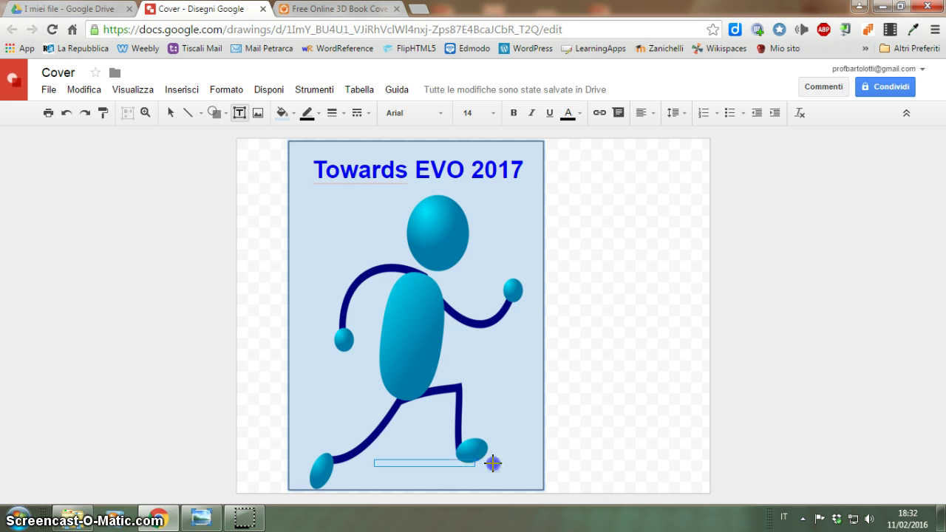
- Add a 'by' byline with the author's name at the cover bottom, italic, size 18
{"action": "left_click_drag", "start_coordinate": [524, 478], "coordinate": [537, 481]}
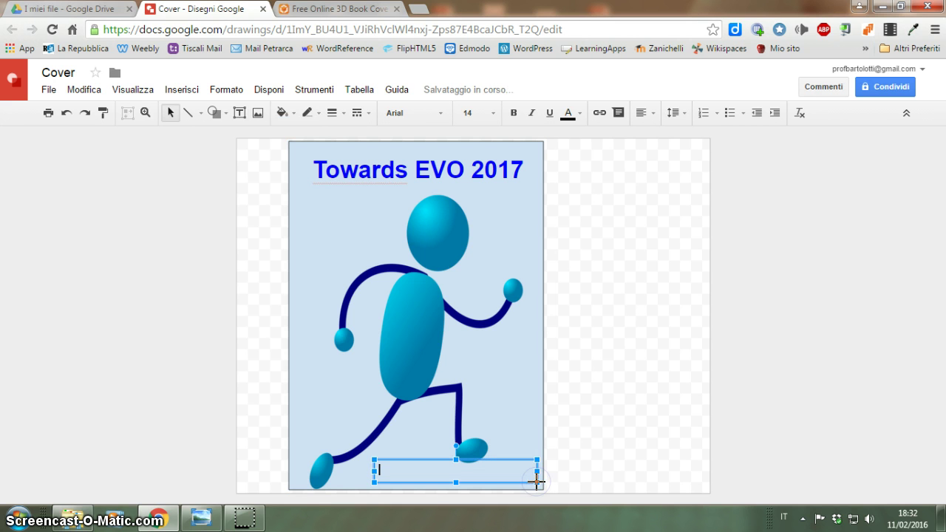
{"action": "type", "text": "by Lucia Bartolotti"}
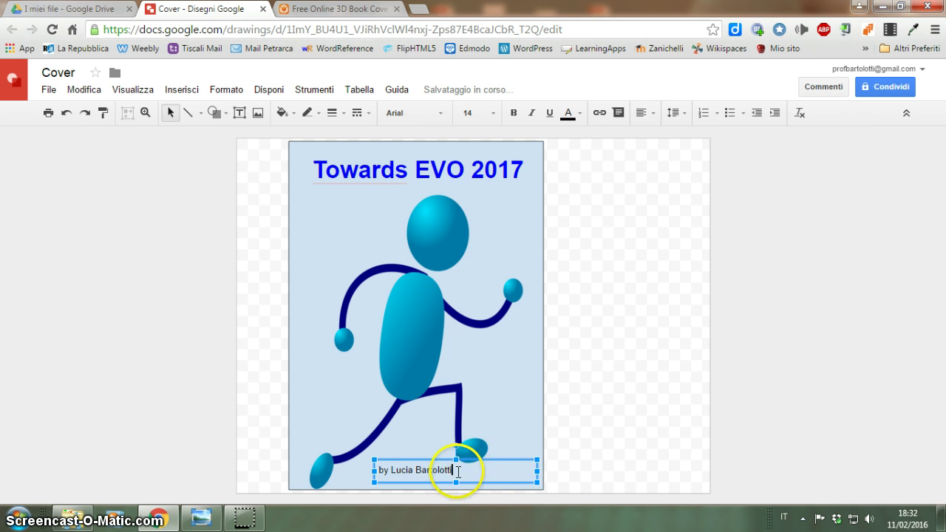
{"action": "left_click_drag", "start_coordinate": [457, 472], "coordinate": [371, 468]}
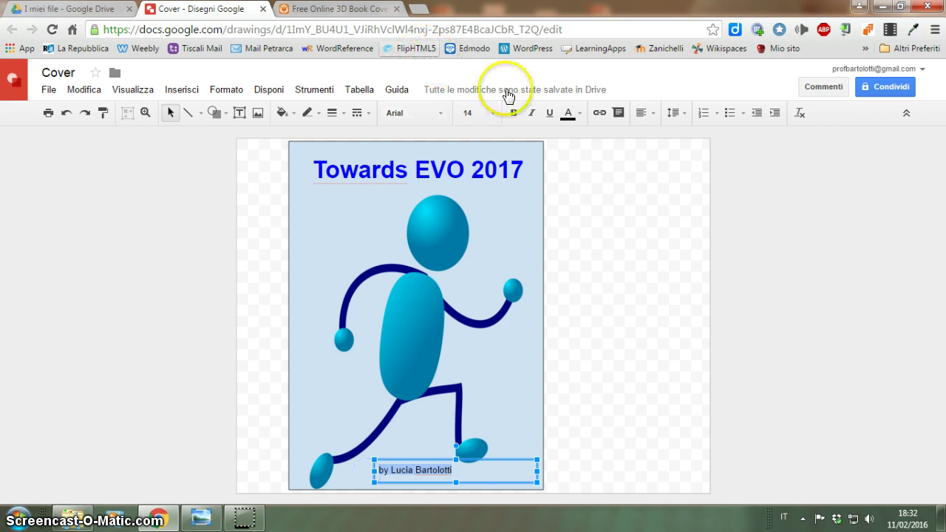
{"action": "left_click", "coordinate": [532, 112]}
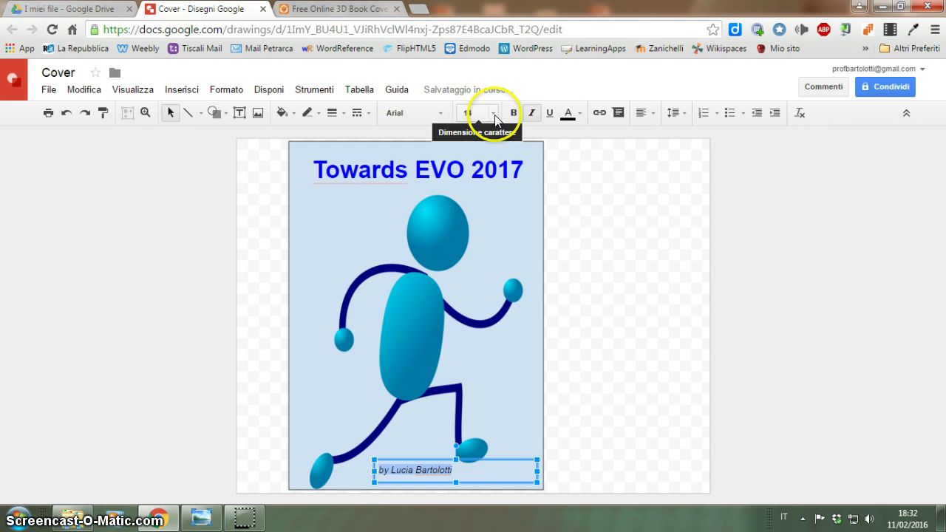
{"action": "left_click", "coordinate": [494, 112]}
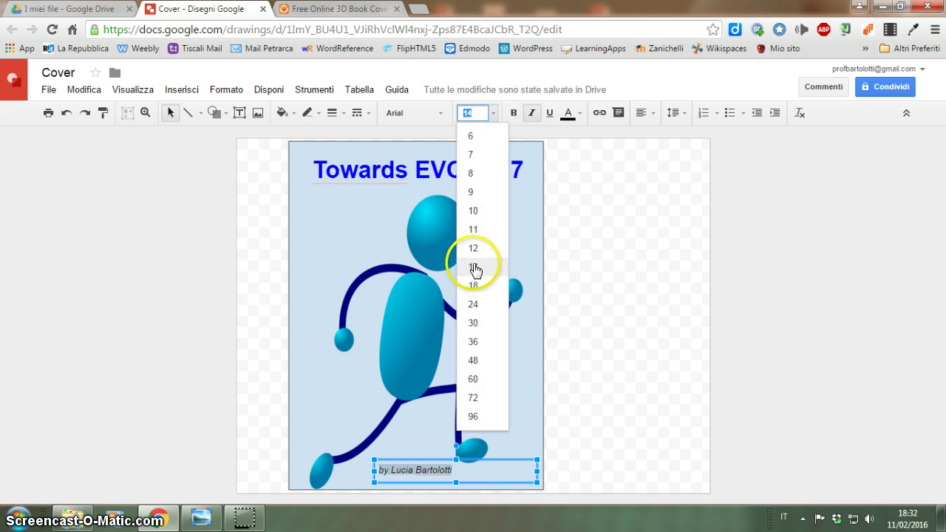
{"action": "left_click", "coordinate": [480, 286]}
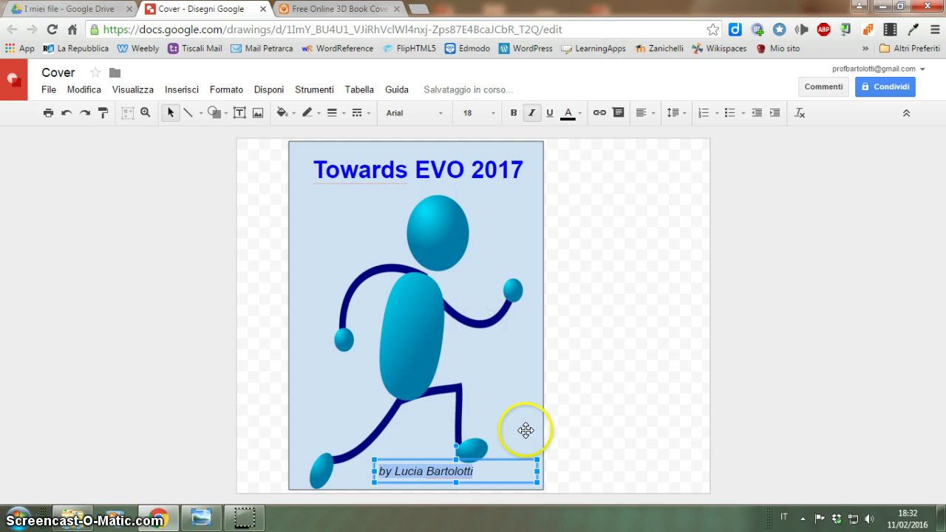
- Narrow the byline box and move it into the cover's bottom-right corner
{"action": "left_click", "coordinate": [496, 469]}
{"action": "left_click_drag", "start_coordinate": [496, 469], "coordinate": [480, 467]}
{"action": "left_click_drag", "start_coordinate": [396, 463], "coordinate": [456, 463]}
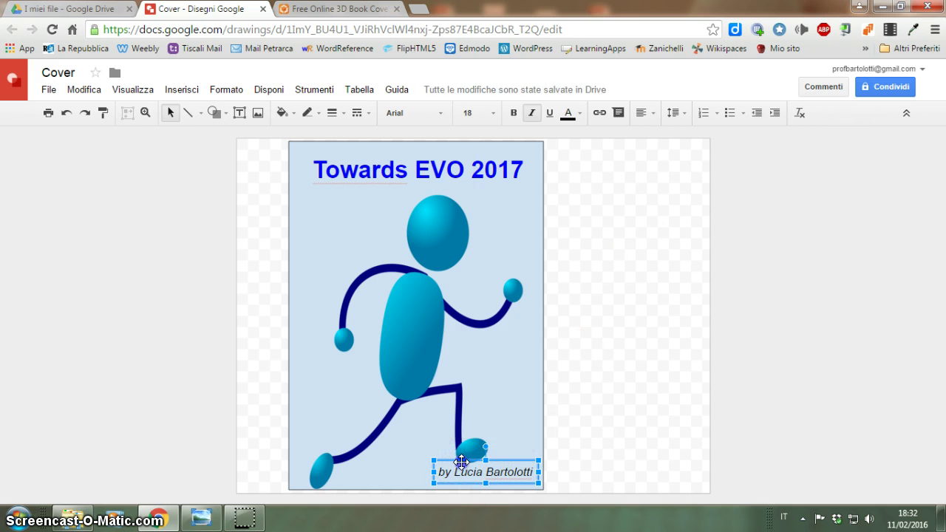
{"action": "mouse_move", "coordinate": [451, 458]}
{"action": "left_mouse_down"}
{"action": "mouse_move", "coordinate": [433, 449]}
{"action": "mouse_move", "coordinate": [468, 447]}
{"action": "mouse_move", "coordinate": [454, 450]}
{"action": "left_mouse_up"}
{"action": "left_click", "coordinate": [654, 259]}
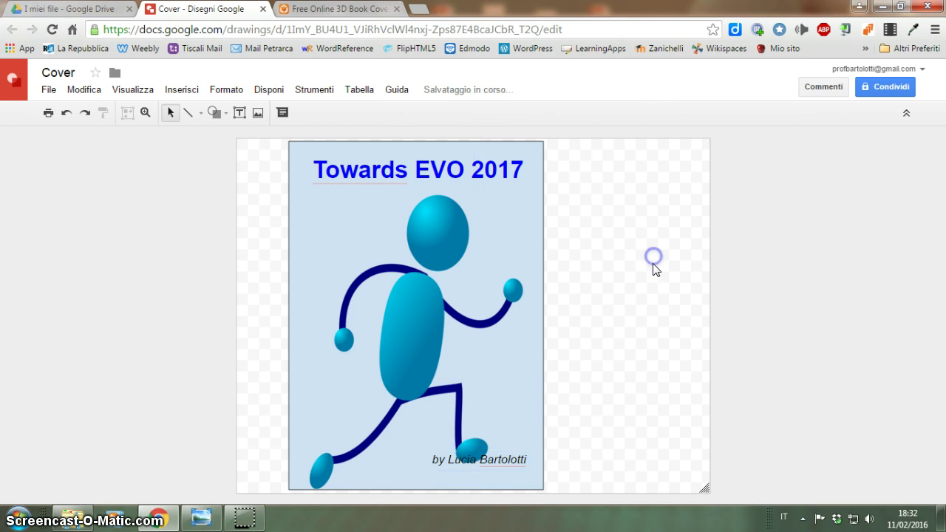
- Launch Snipping Tool from Start and capture the whole cover page
{"action": "left_click", "coordinate": [640, 255]}
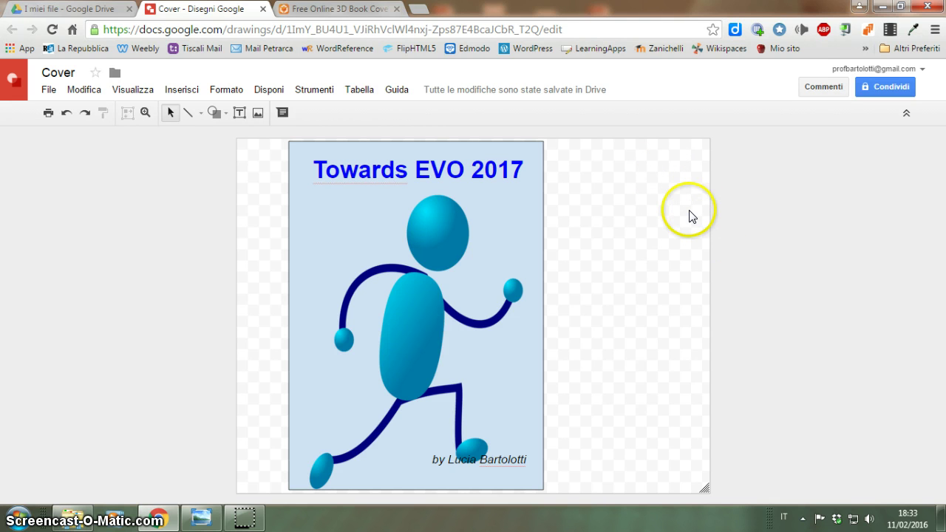
{"action": "left_click", "coordinate": [16, 515]}
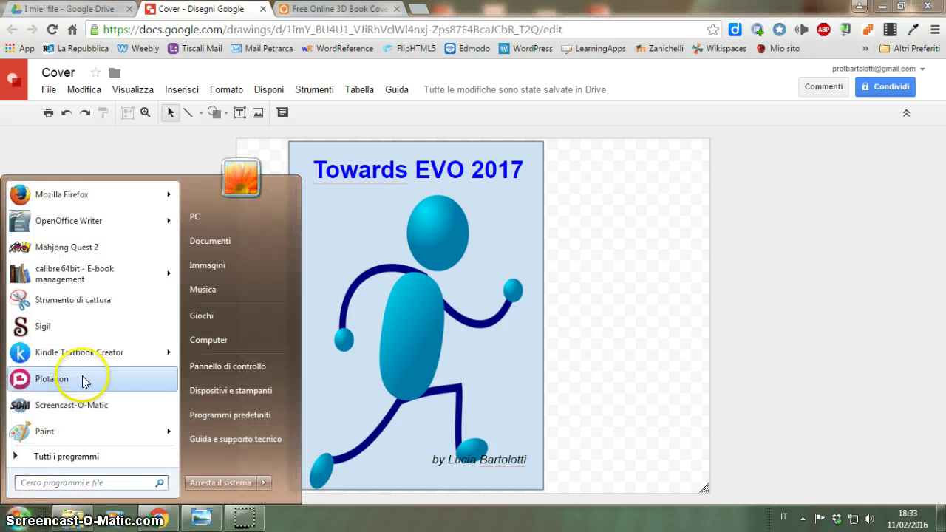
{"action": "left_click", "coordinate": [82, 301]}
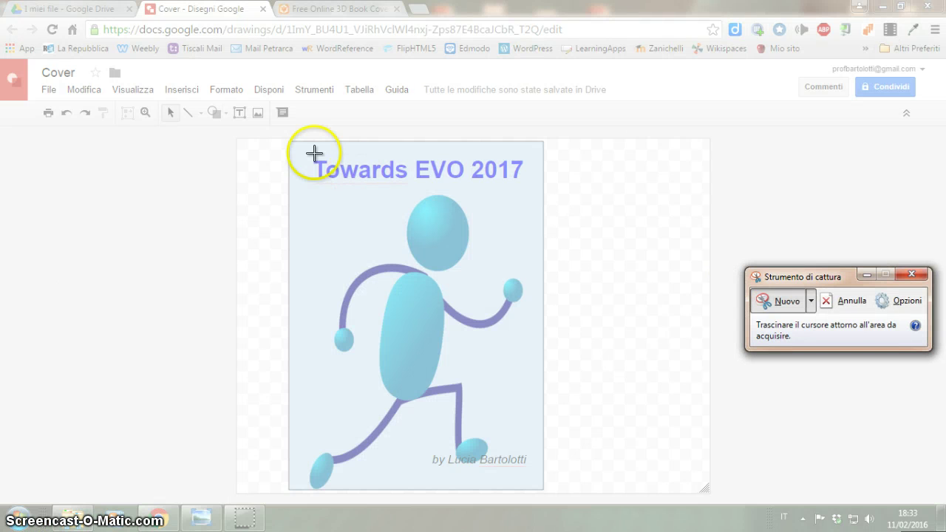
{"action": "mouse_move", "coordinate": [287, 140]}
{"action": "left_mouse_down"}
{"action": "mouse_move", "coordinate": [372, 152]}
{"action": "mouse_move", "coordinate": [498, 202]}
{"action": "mouse_move", "coordinate": [543, 489]}
{"action": "left_mouse_up"}
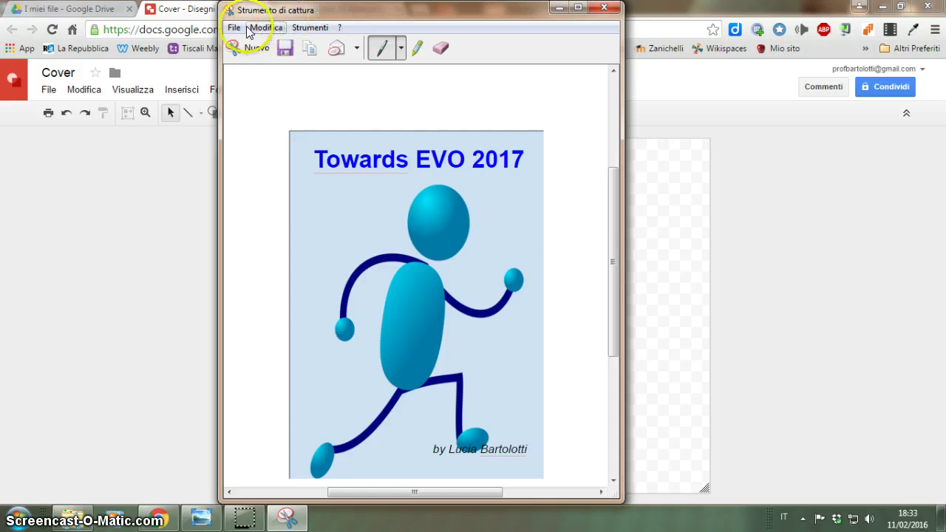
- Save the cover snip as My_Cover in the EVO_2016 folder and close Snipping Tool
{"action": "left_click", "coordinate": [233, 29]}
{"action": "left_click", "coordinate": [238, 64]}
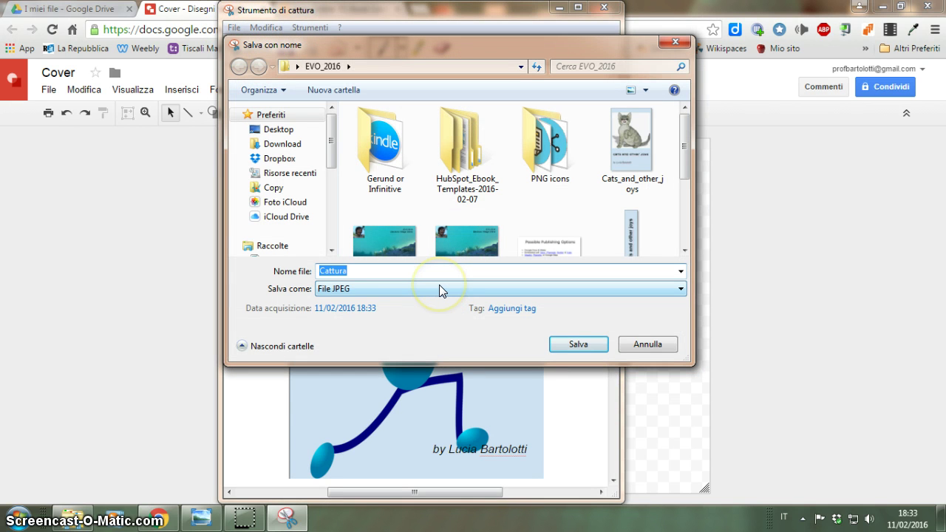
{"action": "type", "text": "M"}
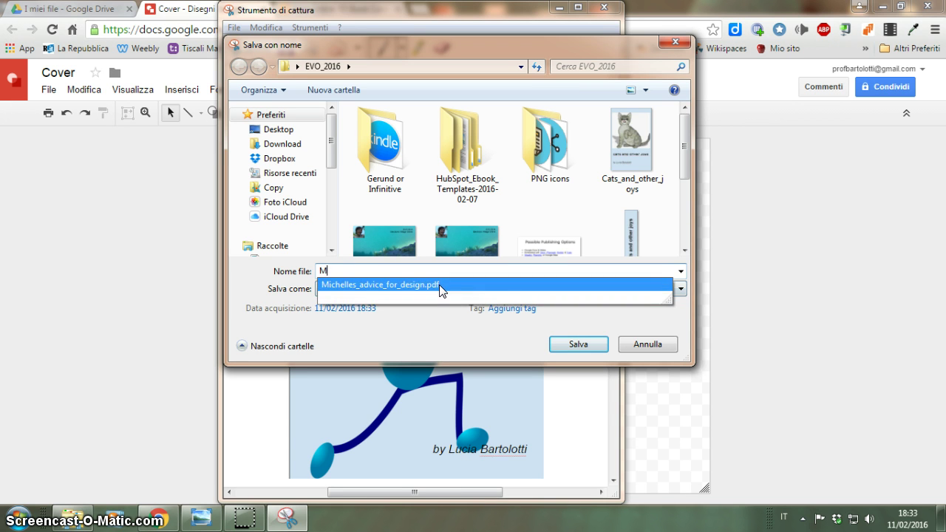
{"action": "type", "text": "y_Cover"}
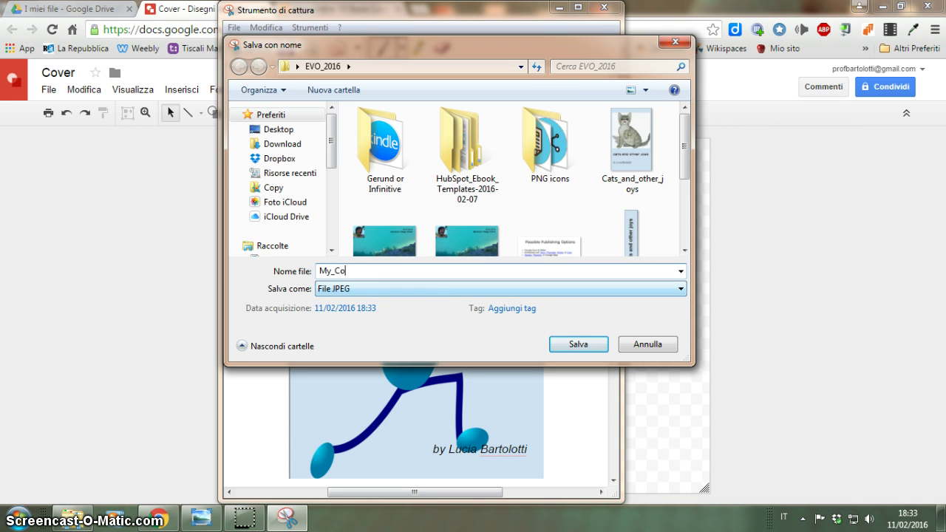
{"action": "left_click", "coordinate": [590, 349]}
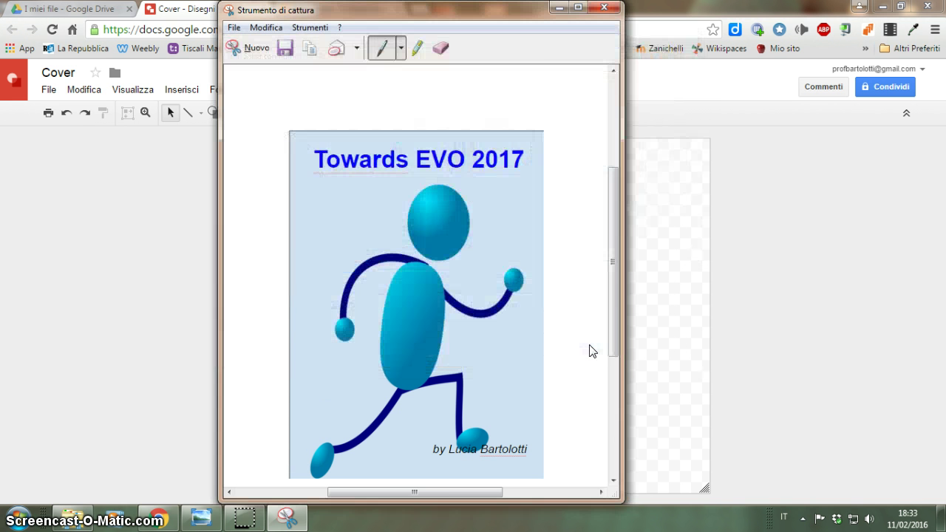
{"action": "left_click", "coordinate": [606, 8]}
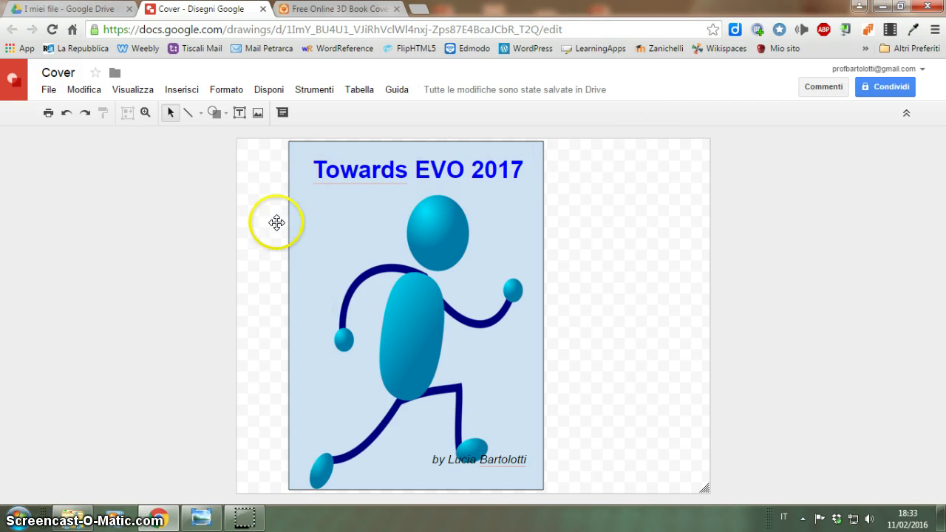
- Draw a full-height spine rectangle right of the cover, then add a 'Towards EVO 2017' text box
{"action": "left_click", "coordinate": [214, 113]}
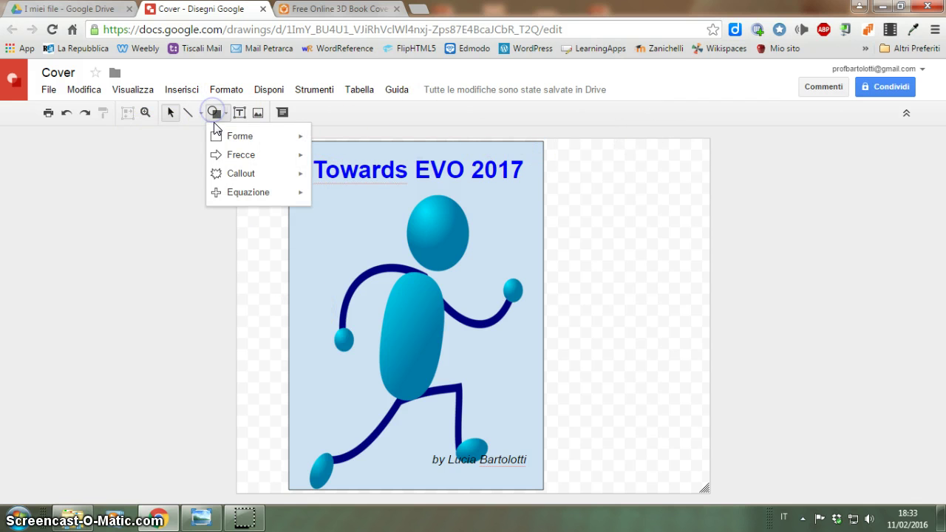
{"action": "mouse_move", "coordinate": [218, 136]}
{"action": "left_click", "coordinate": [323, 141]}
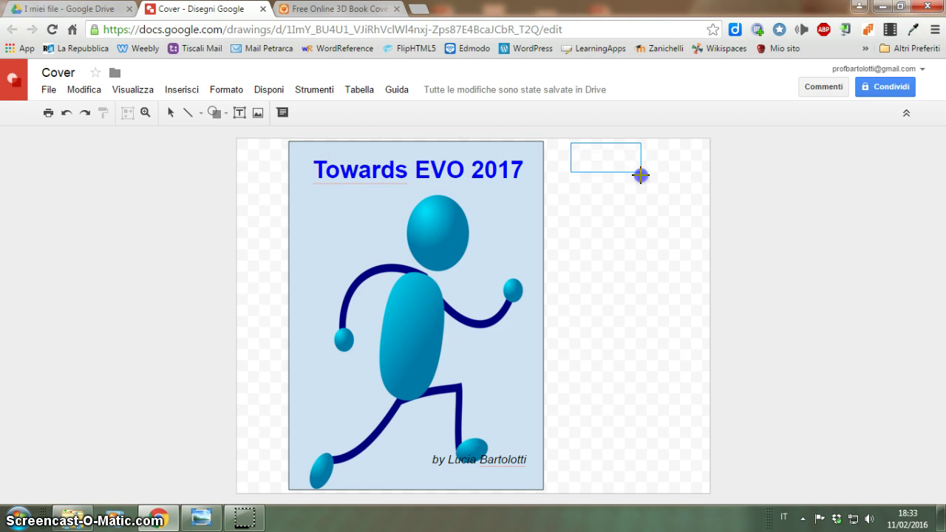
{"action": "left_click_drag", "start_coordinate": [649, 321], "coordinate": [649, 486]}
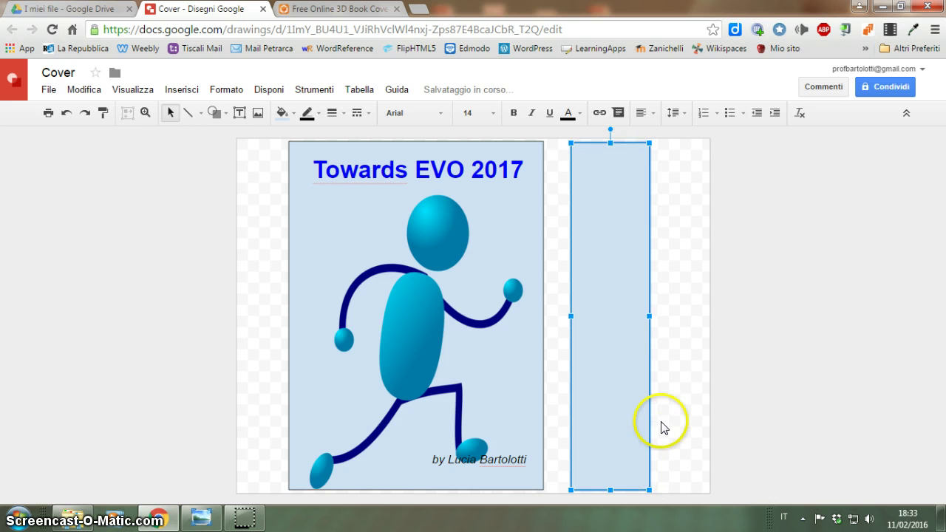
{"action": "left_click", "coordinate": [239, 115]}
{"action": "left_click_drag", "start_coordinate": [428, 203], "coordinate": [701, 242]}
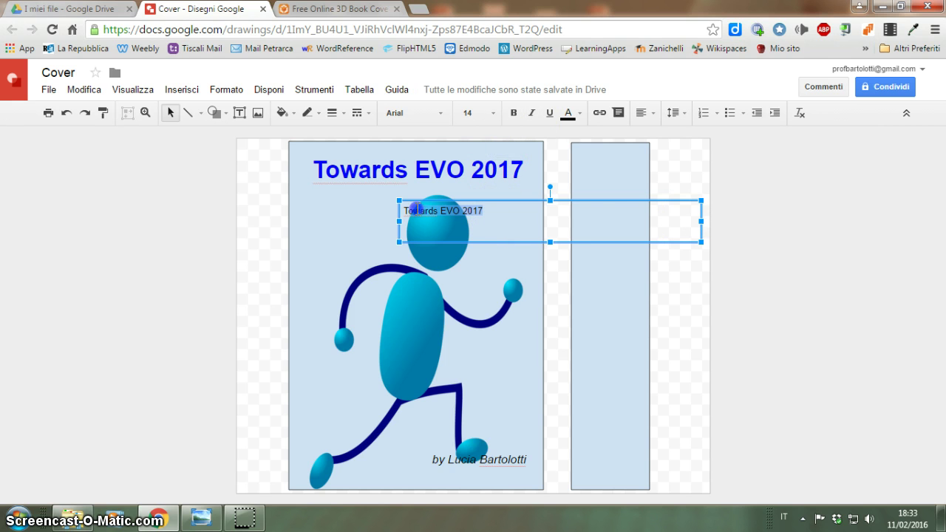
- Format the title text as 30 pt, centred and bold
{"action": "left_click", "coordinate": [494, 112]}
{"action": "left_click", "coordinate": [478, 322]}
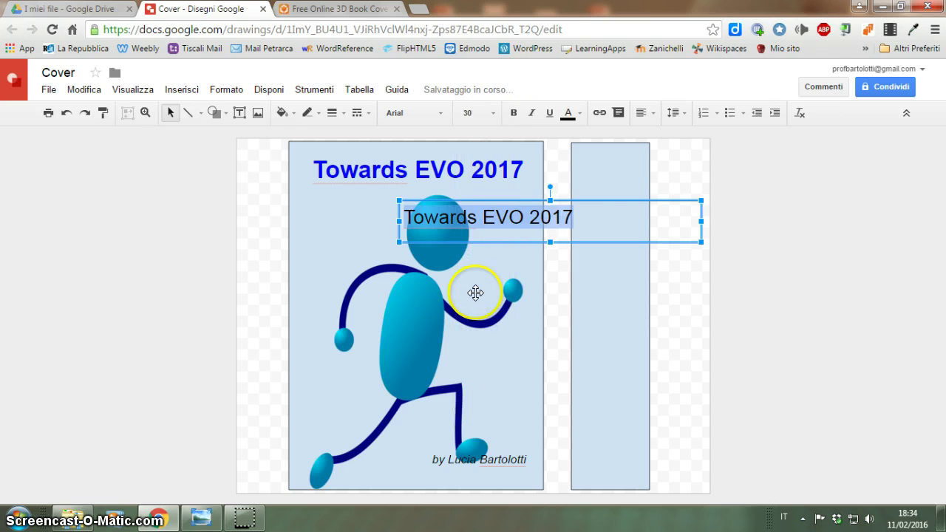
{"action": "left_click", "coordinate": [653, 115]}
{"action": "left_click", "coordinate": [664, 136]}
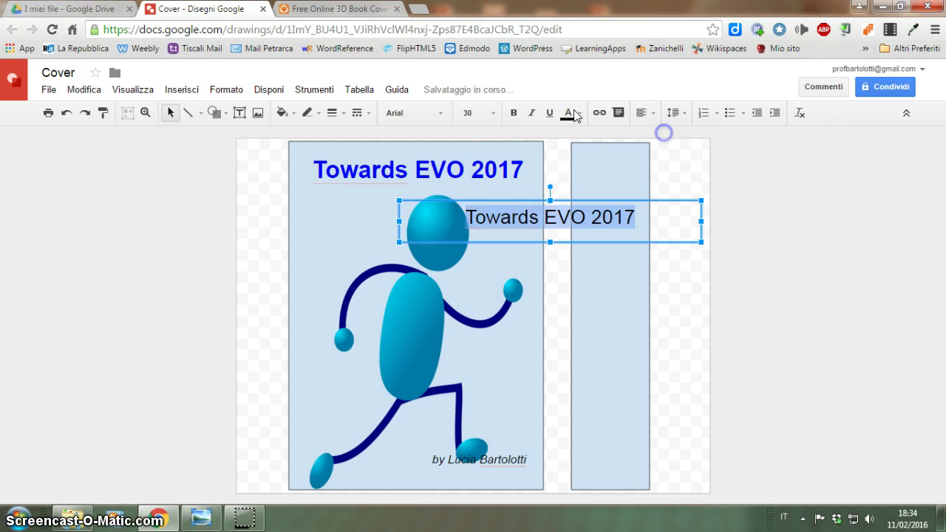
{"action": "left_click", "coordinate": [514, 113]}
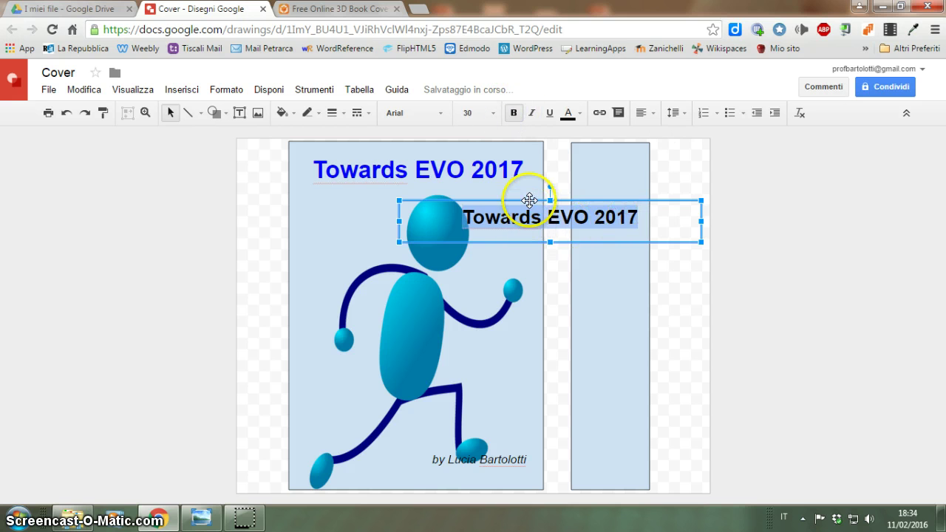
- Rotate the title box 90° to stand vertical and move it into the spine
{"action": "left_click_drag", "start_coordinate": [529, 197], "coordinate": [548, 294]}
{"action": "left_click_drag", "start_coordinate": [628, 232], "coordinate": [612, 170]}
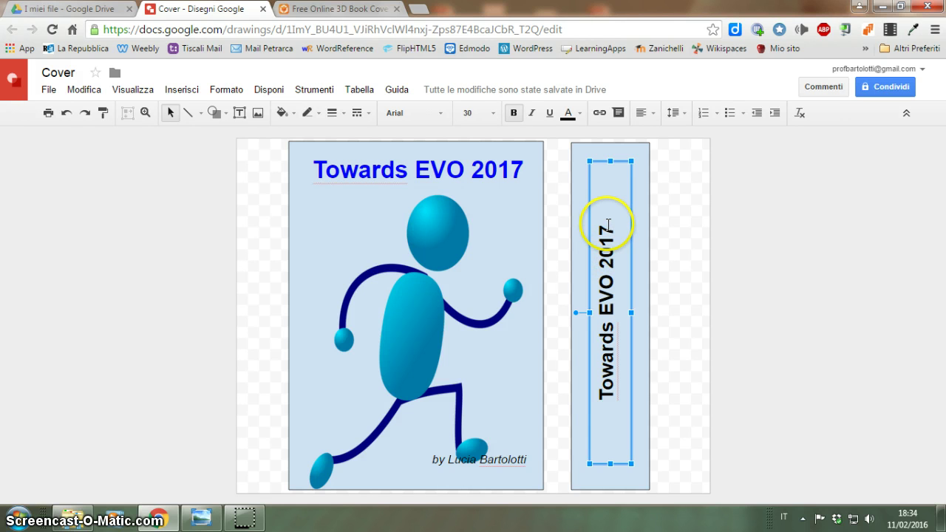
{"action": "left_click_drag", "start_coordinate": [606, 236], "coordinate": [606, 316]}
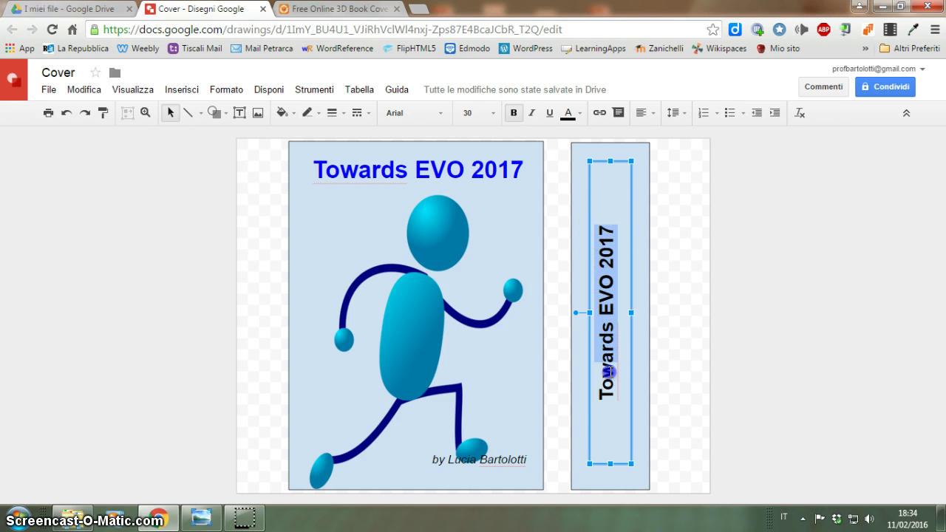
- Enlarge the spine title to 36 pt and colour it blue
{"action": "left_click", "coordinate": [492, 113]}
{"action": "left_click", "coordinate": [476, 342]}
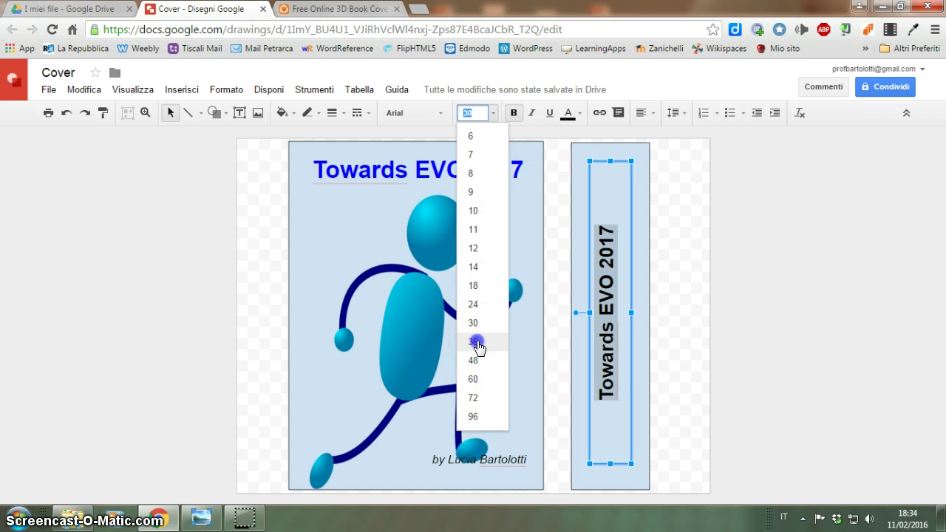
{"action": "left_click", "coordinate": [577, 115]}
{"action": "left_click", "coordinate": [662, 182]}
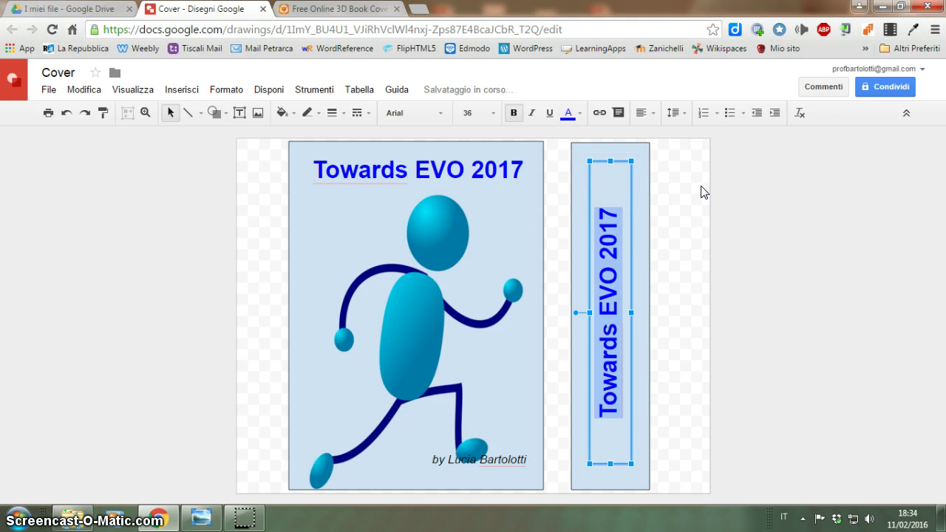
{"action": "left_click", "coordinate": [700, 186]}
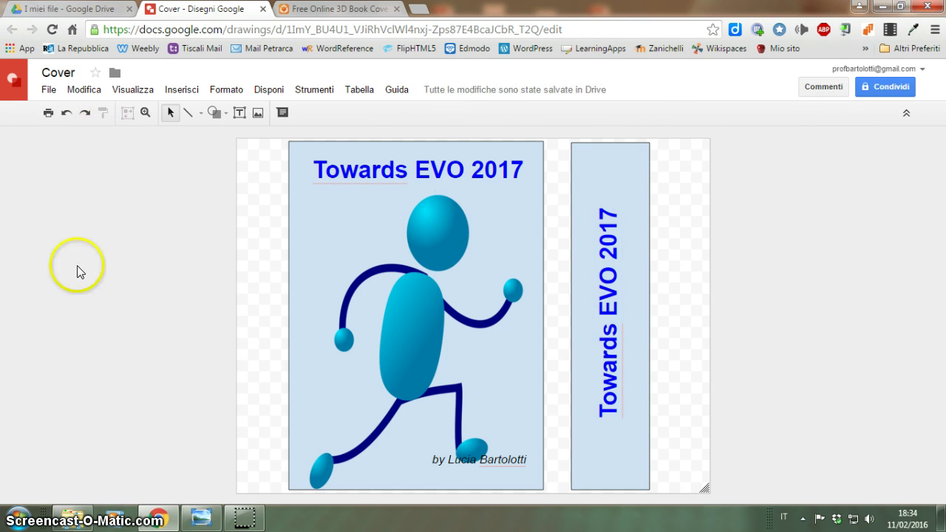
{"action": "left_click", "coordinate": [15, 518]}
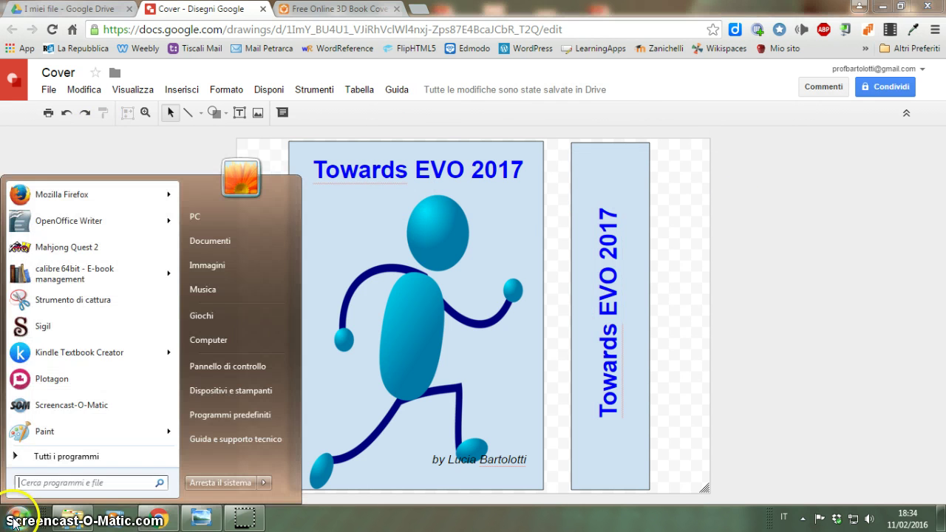
- Snip just the spine rectangle and save it as JPEG My_spine in EVO_2016
{"action": "left_click", "coordinate": [61, 303]}
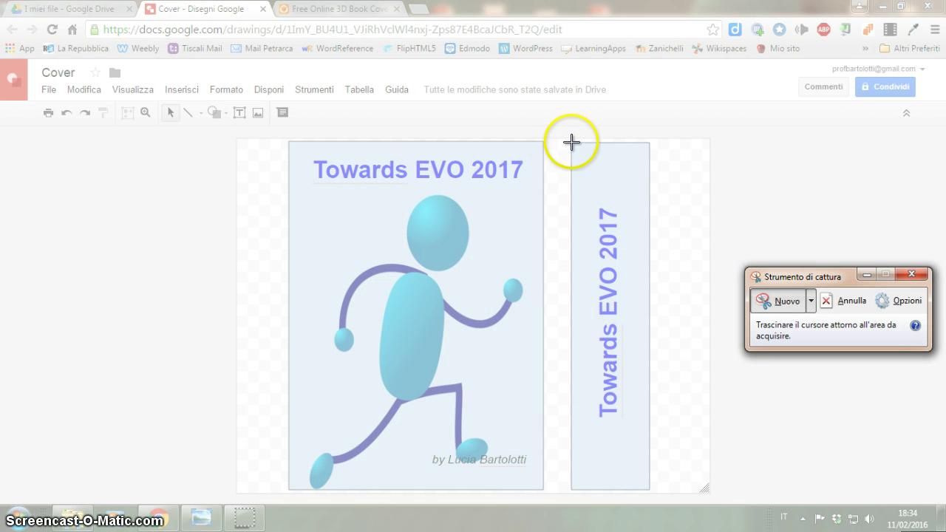
{"action": "left_click_drag", "start_coordinate": [572, 142], "coordinate": [650, 490]}
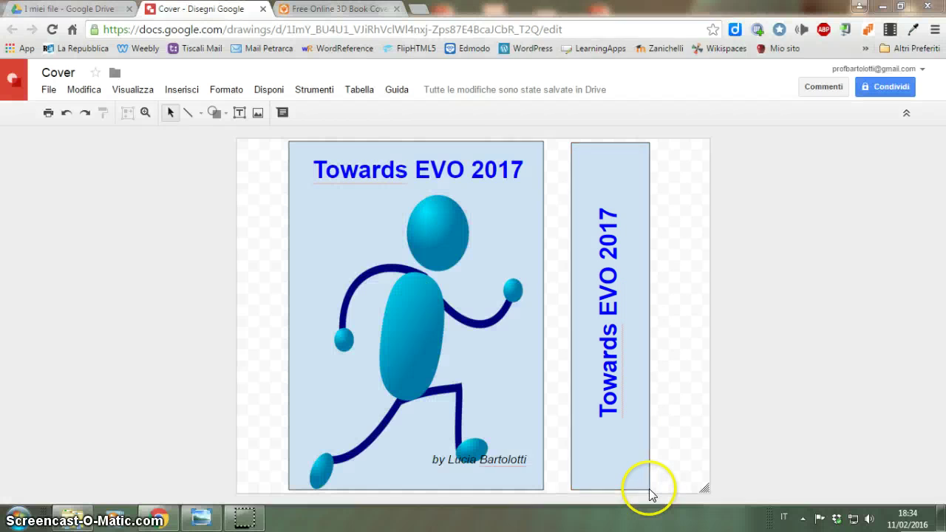
{"action": "left_click", "coordinate": [517, 27]}
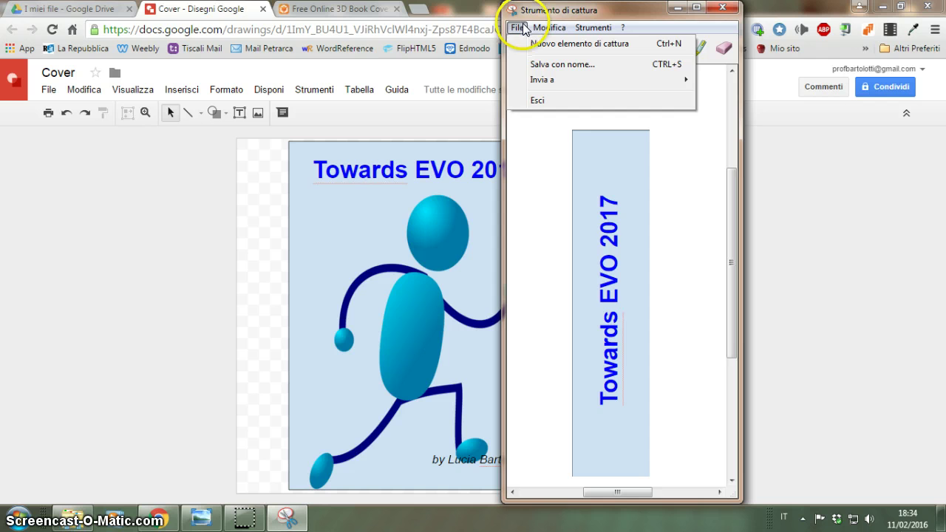
{"action": "left_click", "coordinate": [544, 65]}
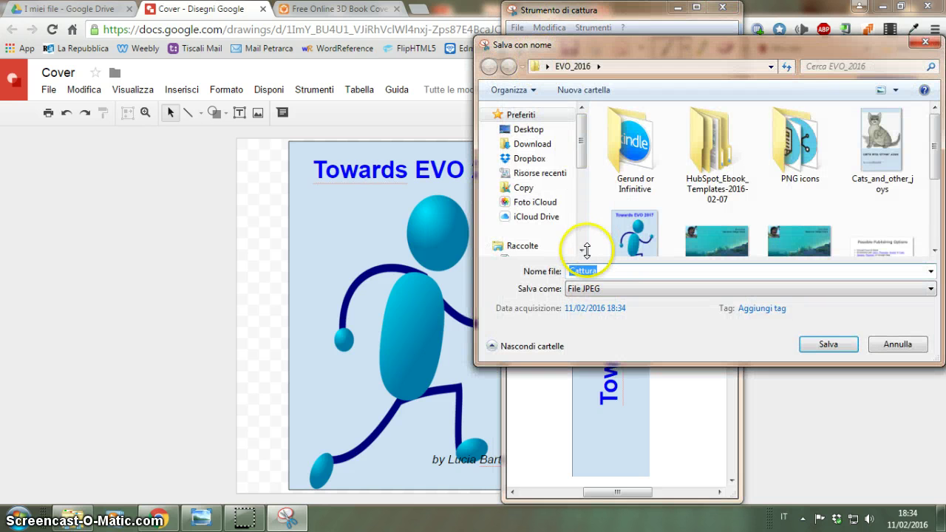
{"action": "type", "text": "My_"}
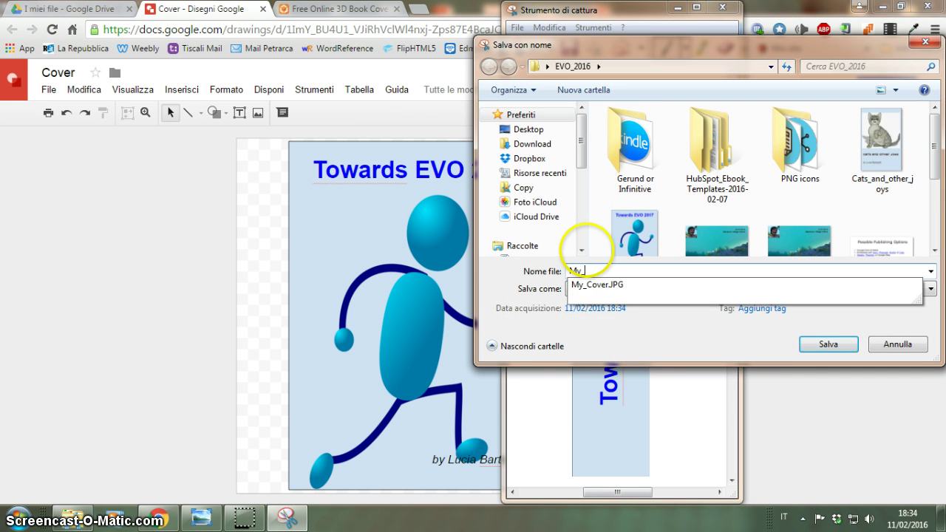
{"action": "type", "text": "sp"}
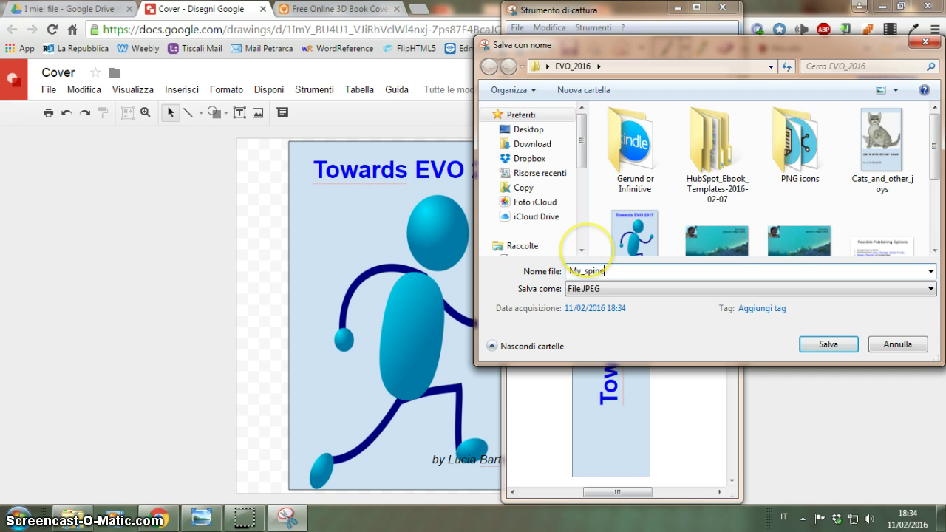
{"action": "type", "text": "ine"}
{"action": "left_click", "coordinate": [801, 349]}
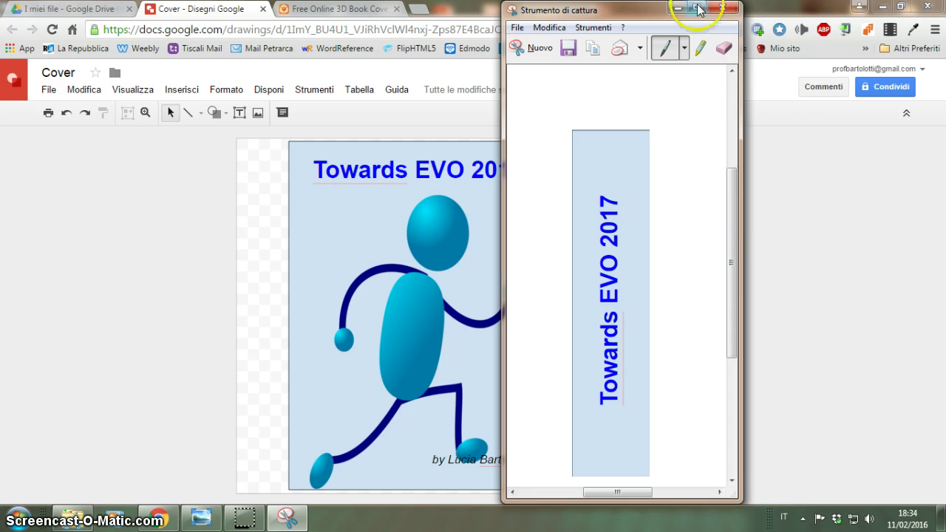
{"action": "left_click", "coordinate": [728, 8]}
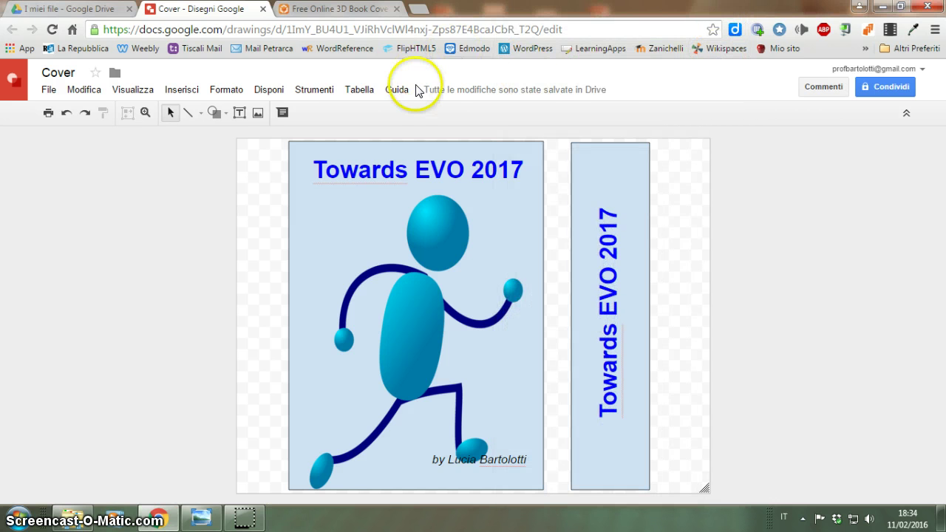
- Switch to the Boxshot 3D Book Cover Maker tab and scroll to the Back, Front and Spine slots
{"action": "left_click", "coordinate": [344, 9]}
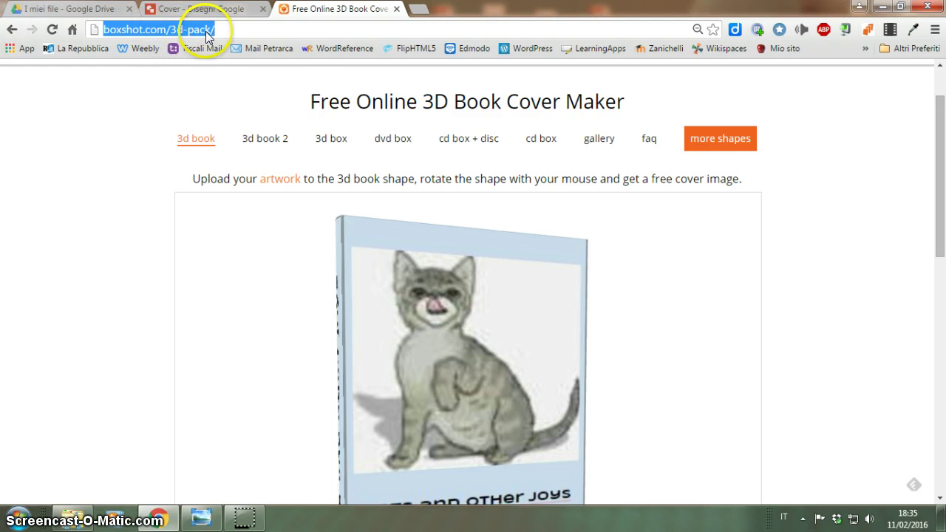
{"action": "left_click", "coordinate": [303, 33]}
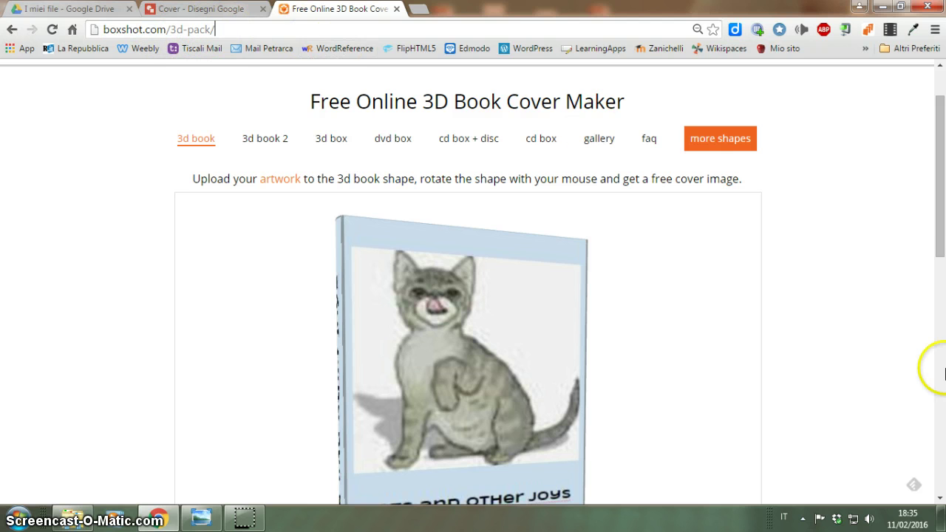
{"action": "left_click_drag", "start_coordinate": [939, 225], "coordinate": [940, 146]}
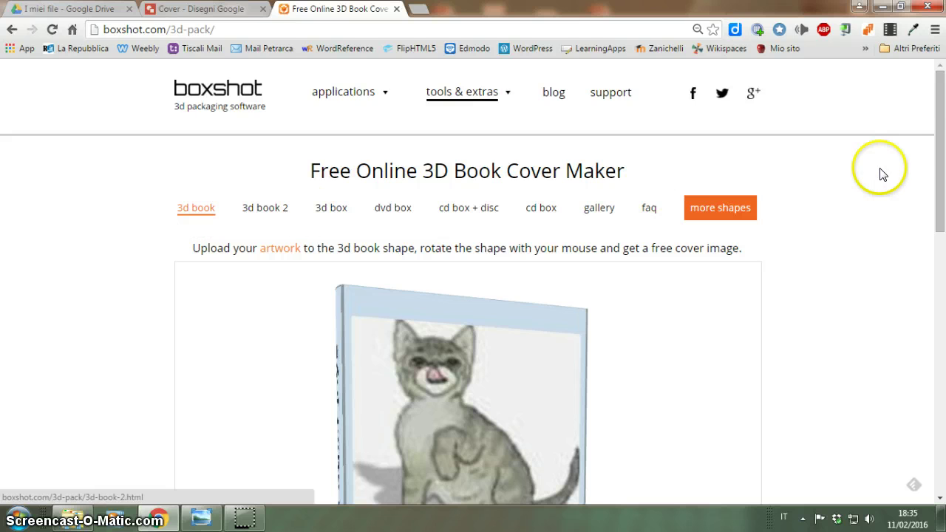
{"action": "left_click_drag", "start_coordinate": [941, 119], "coordinate": [942, 292]}
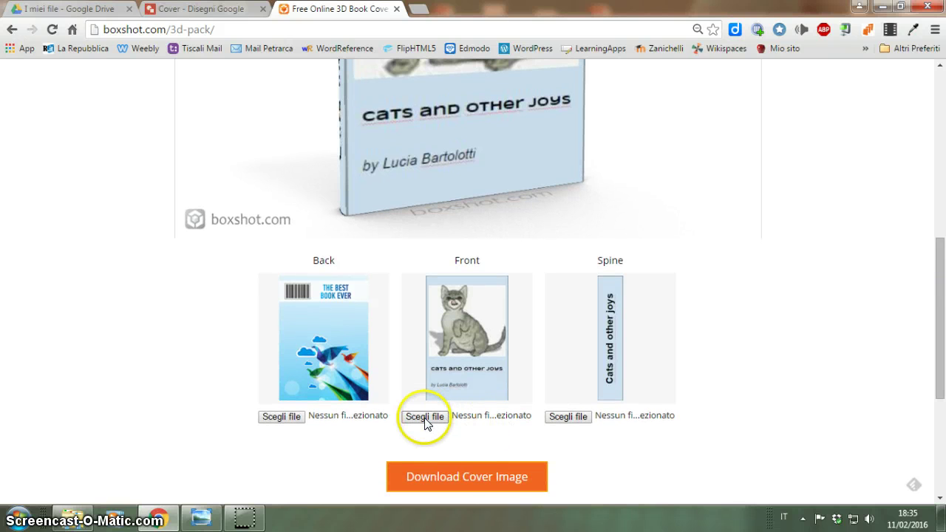
- Upload My_Cover.JPG from the EVO_2016 folder as the front artwork
{"action": "left_click", "coordinate": [425, 416]}
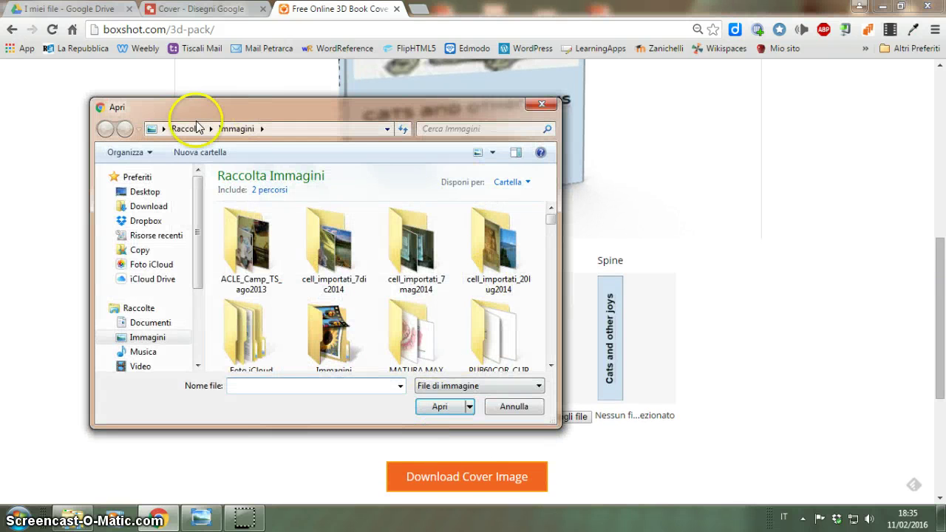
{"action": "left_click", "coordinate": [174, 192]}
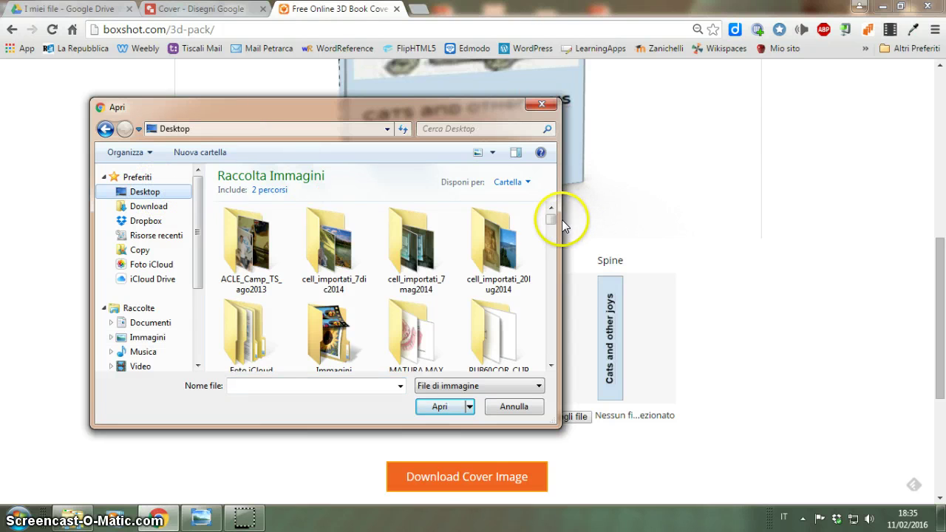
{"action": "scroll", "coordinate": [553, 192], "scroll_direction": "down", "scroll_amount": 2}
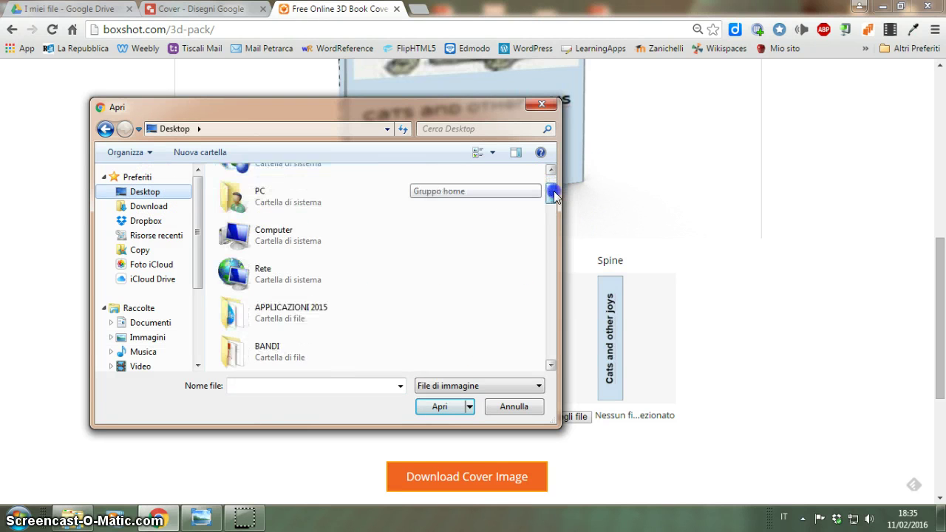
{"action": "left_click_drag", "start_coordinate": [553, 193], "coordinate": [552, 231]}
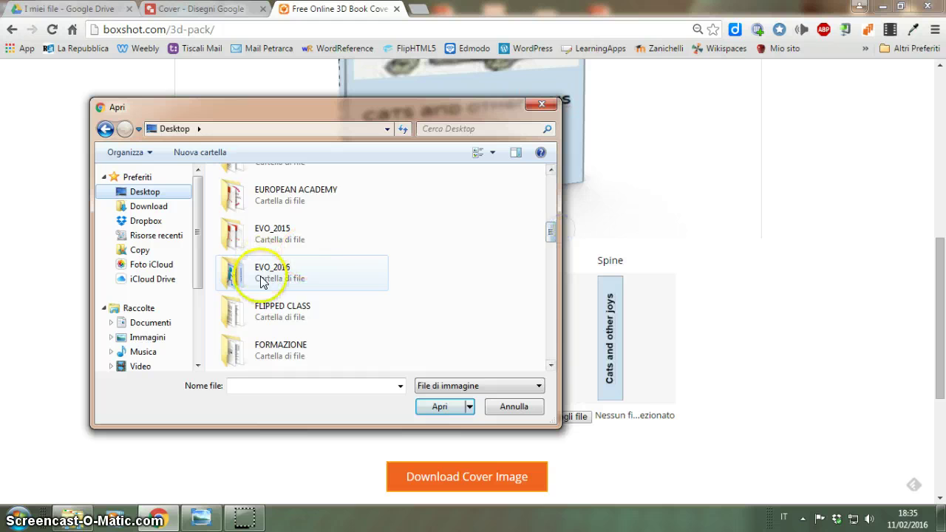
{"action": "double_click", "coordinate": [260, 281]}
{"action": "left_click", "coordinate": [337, 305]}
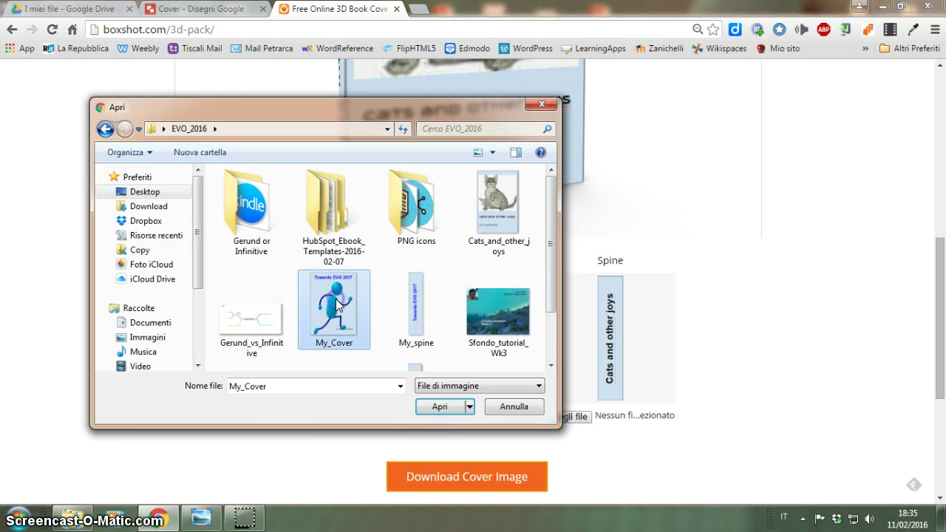
{"action": "left_click", "coordinate": [436, 406]}
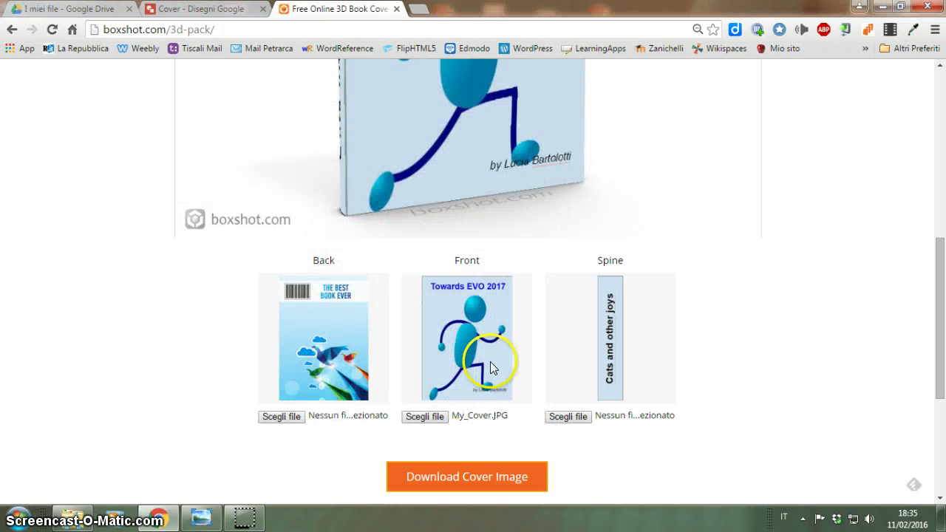
- Upload My_spine.JPG as the spine artwork
{"action": "left_click", "coordinate": [569, 416]}
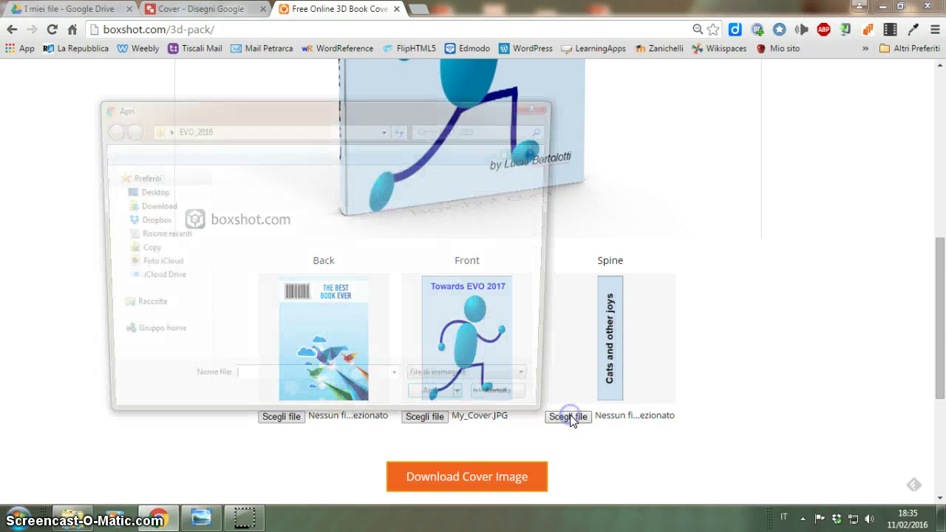
{"action": "left_click", "coordinate": [416, 307]}
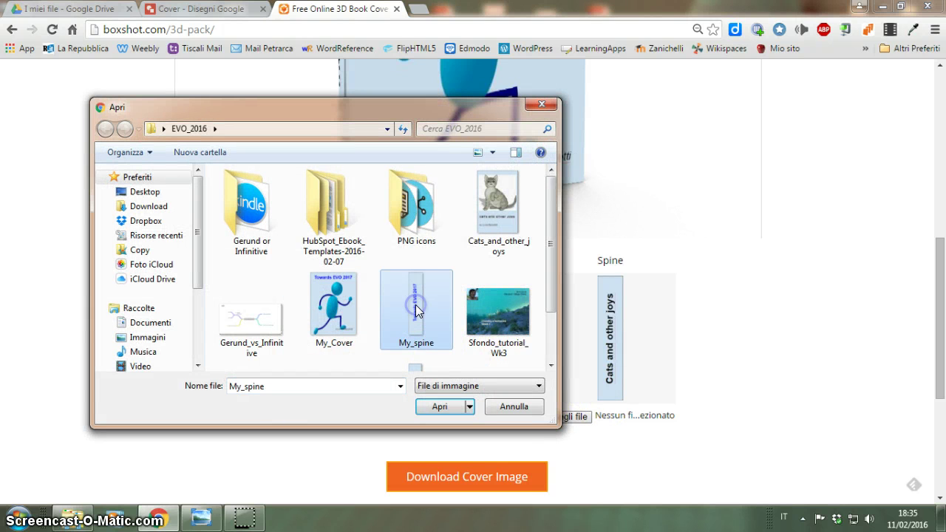
{"action": "left_click", "coordinate": [451, 408]}
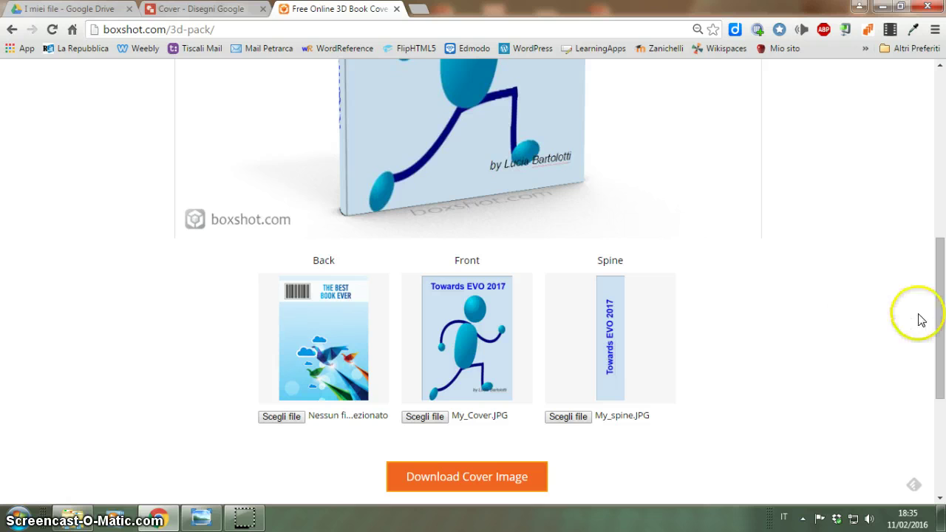
{"action": "left_click_drag", "start_coordinate": [940, 323], "coordinate": [940, 241]}
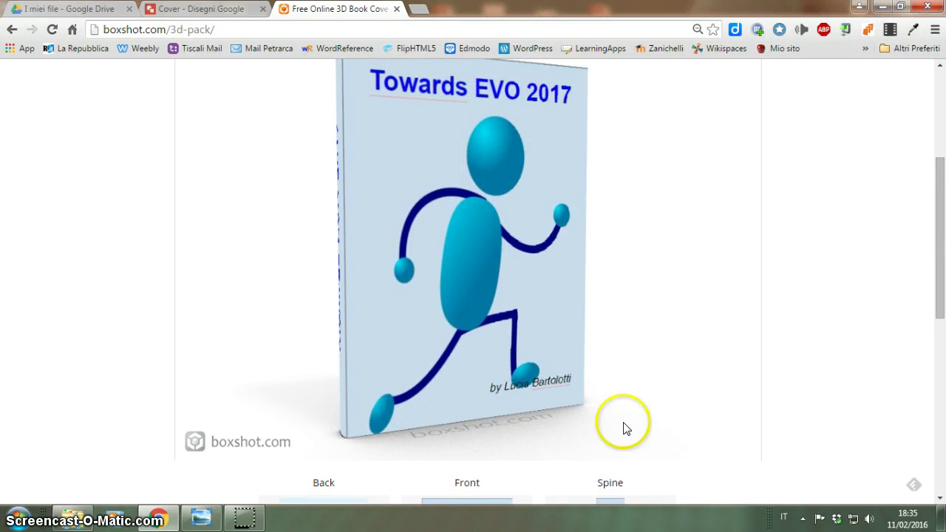
- Download the free Standard Rendering of the 3D book as image.png and dismiss the affiliate offer
{"action": "left_click_drag", "start_coordinate": [939, 296], "coordinate": [940, 406]}
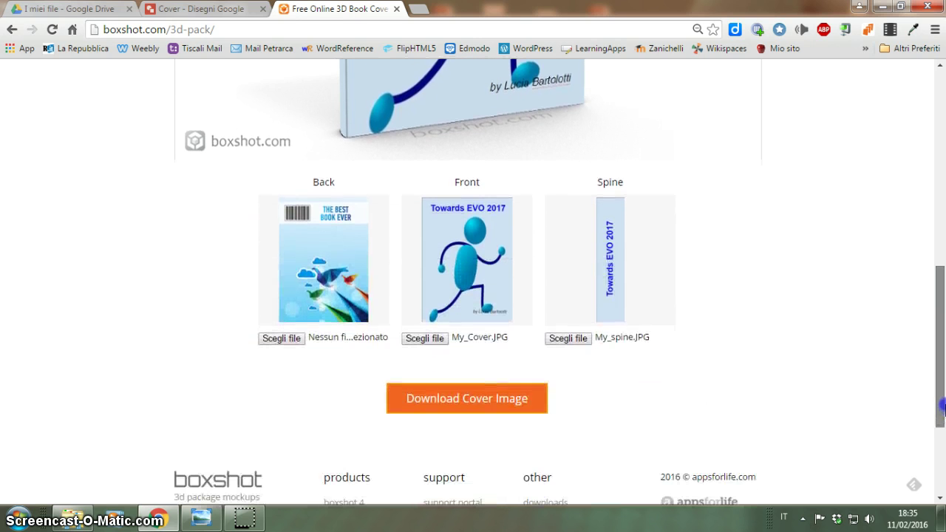
{"action": "left_click", "coordinate": [467, 403]}
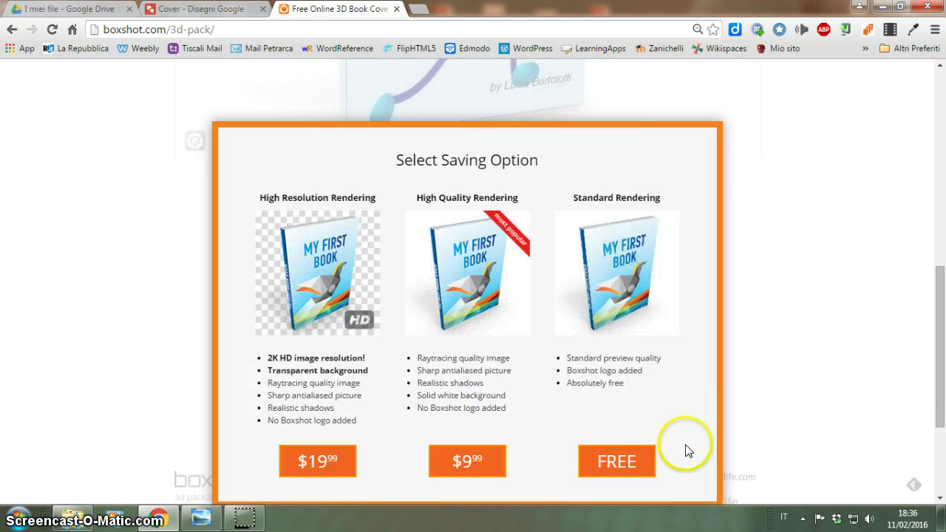
{"action": "left_click", "coordinate": [610, 460]}
{"action": "left_click", "coordinate": [486, 296]}
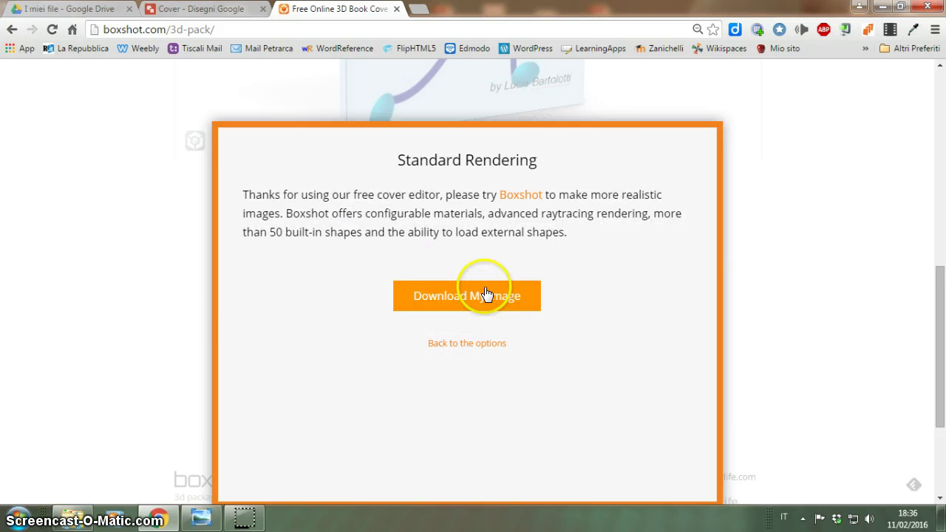
{"action": "left_click", "coordinate": [105, 401]}
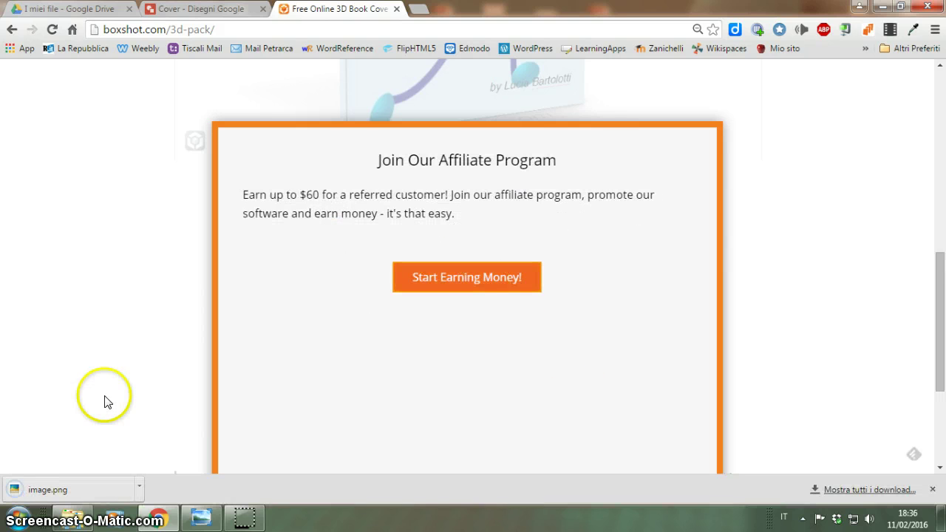
{"action": "left_click", "coordinate": [865, 220]}
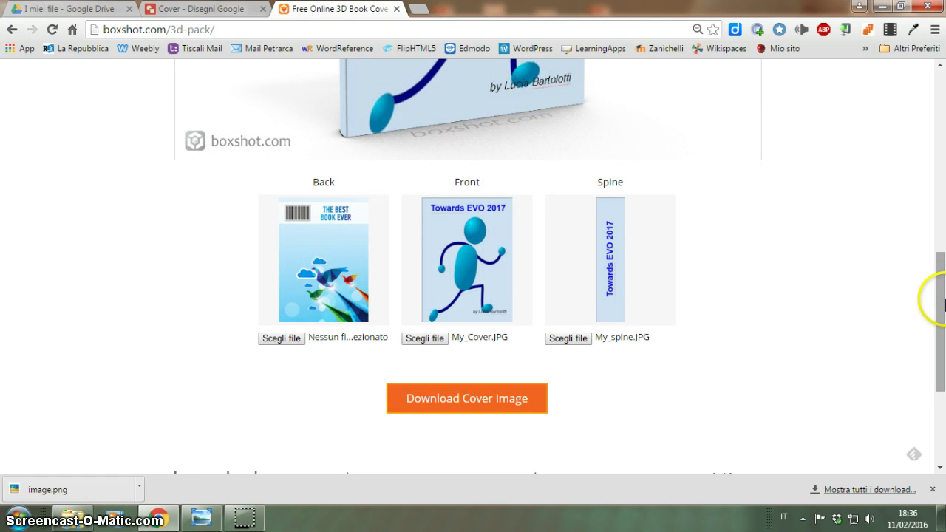
{"action": "left_click_drag", "start_coordinate": [936, 296], "coordinate": [936, 297]}
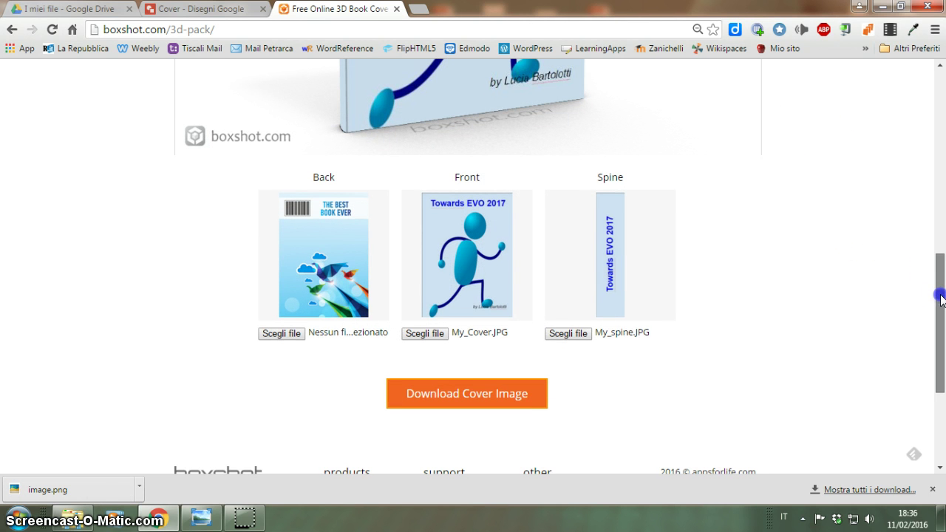
{"action": "left_click", "coordinate": [72, 517]}
- Open the downloaded image from the Download folder in Windows Photo Viewer
{"action": "left_click", "coordinate": [204, 201]}
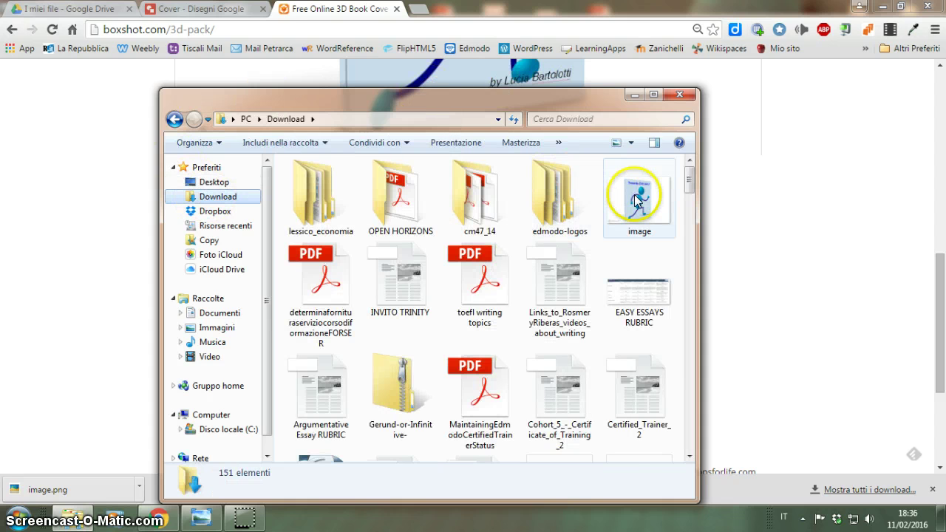
{"action": "right_click", "coordinate": [636, 201]}
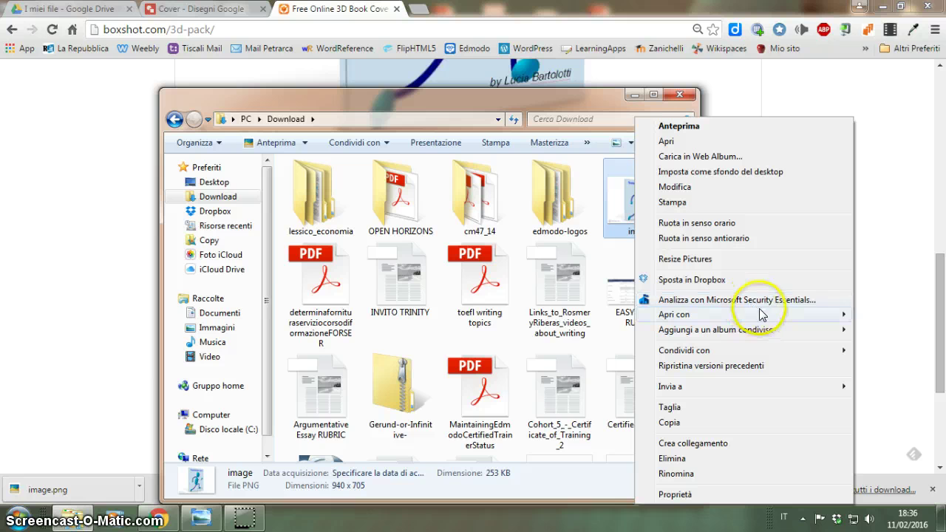
{"action": "mouse_move", "coordinate": [762, 314]}
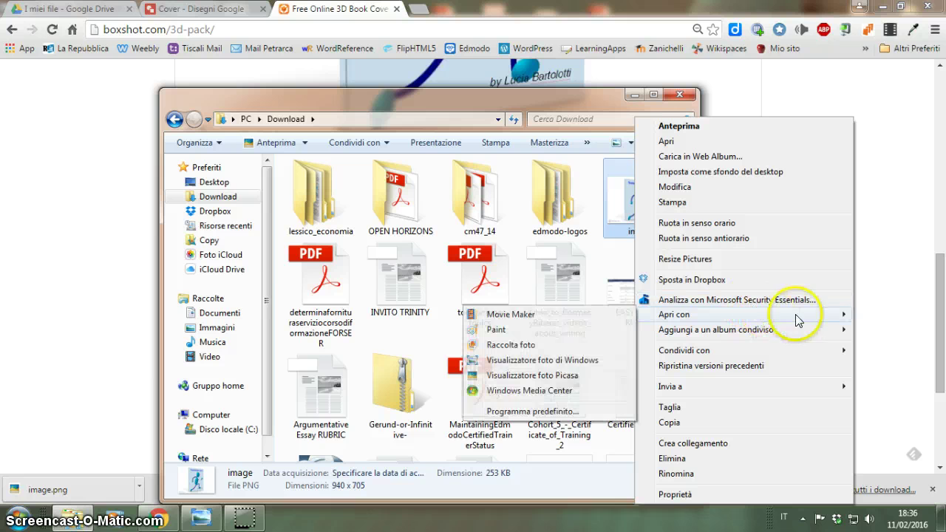
{"action": "left_click", "coordinate": [556, 362]}
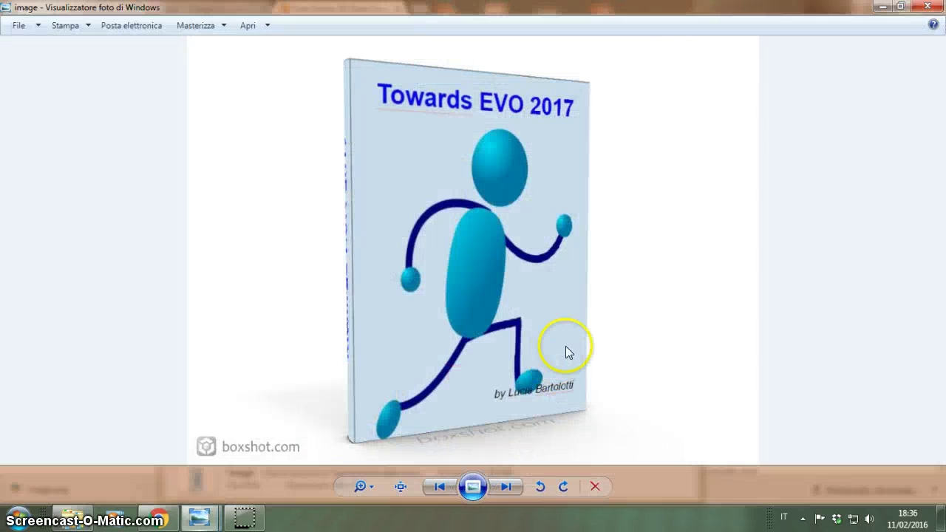